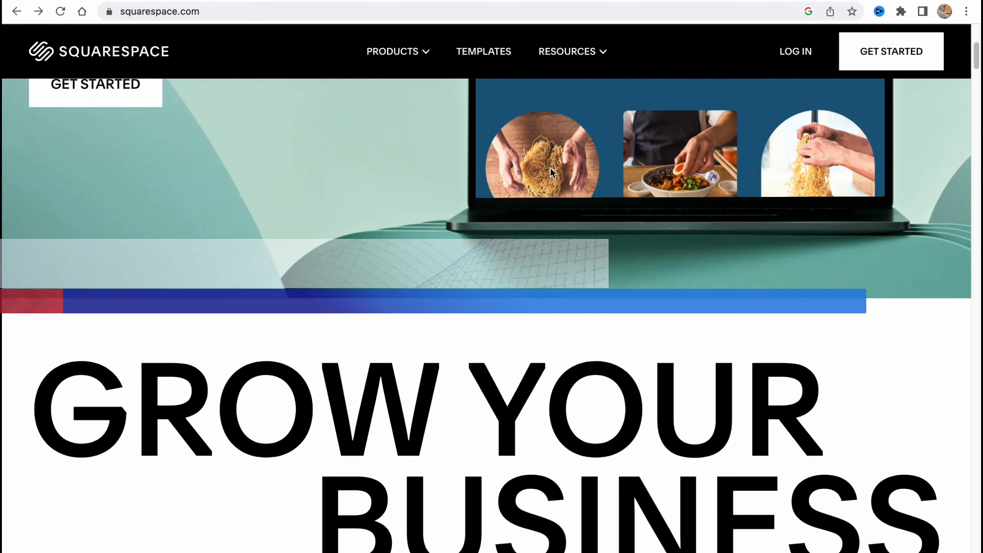
Look over the Squarespace homepage, from the opening banner down to the three-step overview for growing a business.
{"action": "scroll", "coordinate": [550, 167], "scroll_direction": "down", "scroll_amount": 5}
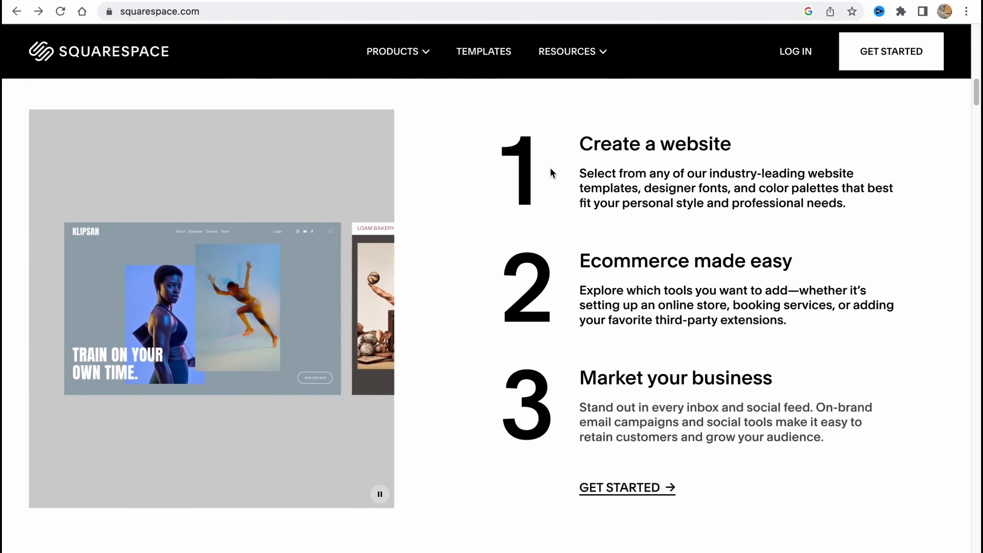
{"action": "scroll", "coordinate": [549, 168], "scroll_direction": "up", "scroll_amount": 10}
{"action": "scroll", "coordinate": [549, 168], "scroll_direction": "up", "scroll_amount": 3}
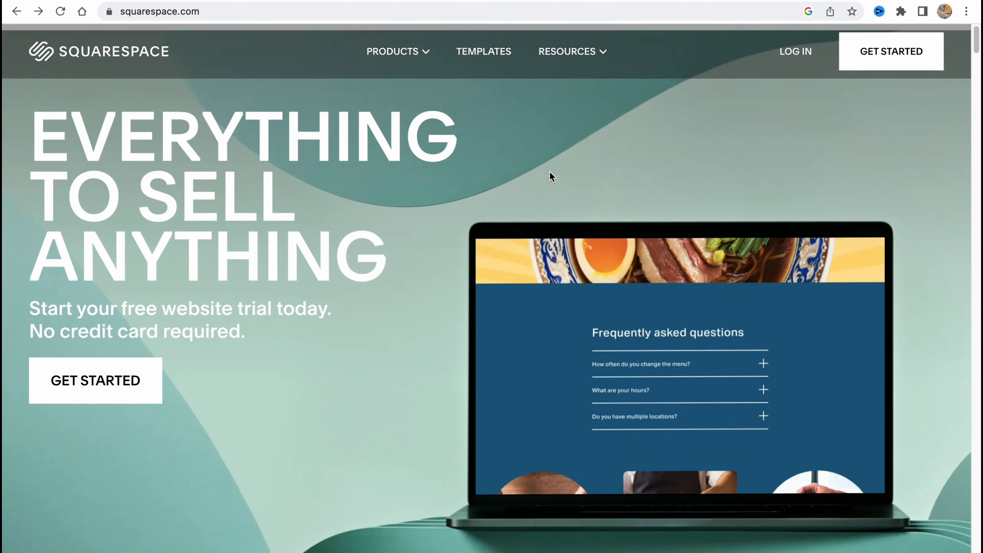
{"action": "scroll", "coordinate": [549, 171], "scroll_direction": "up", "scroll_amount": 3}
{"action": "scroll", "coordinate": [550, 171], "scroll_direction": "down", "scroll_amount": 3}
{"action": "scroll", "coordinate": [550, 171], "scroll_direction": "down", "scroll_amount": 2}
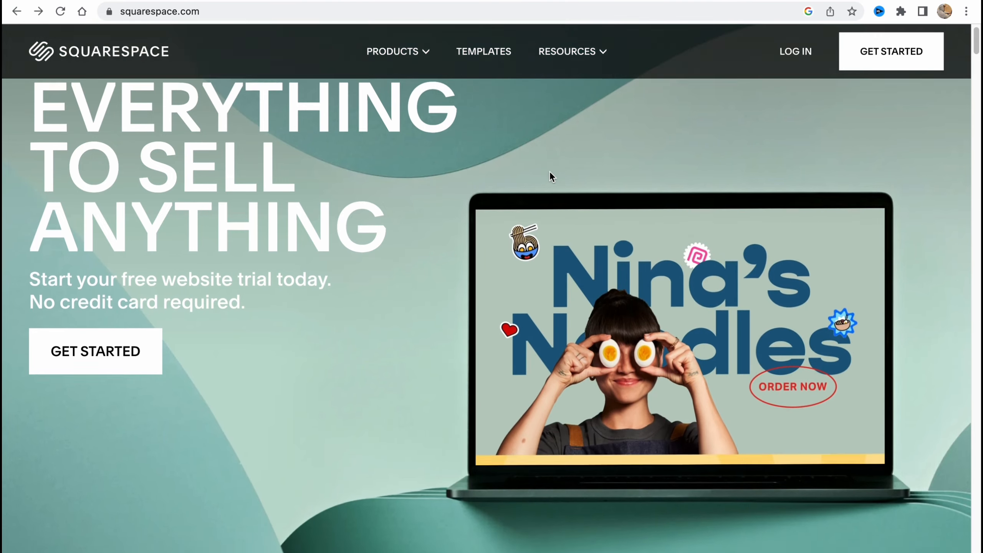
{"action": "scroll", "coordinate": [550, 173], "scroll_direction": "down", "scroll_amount": 3}
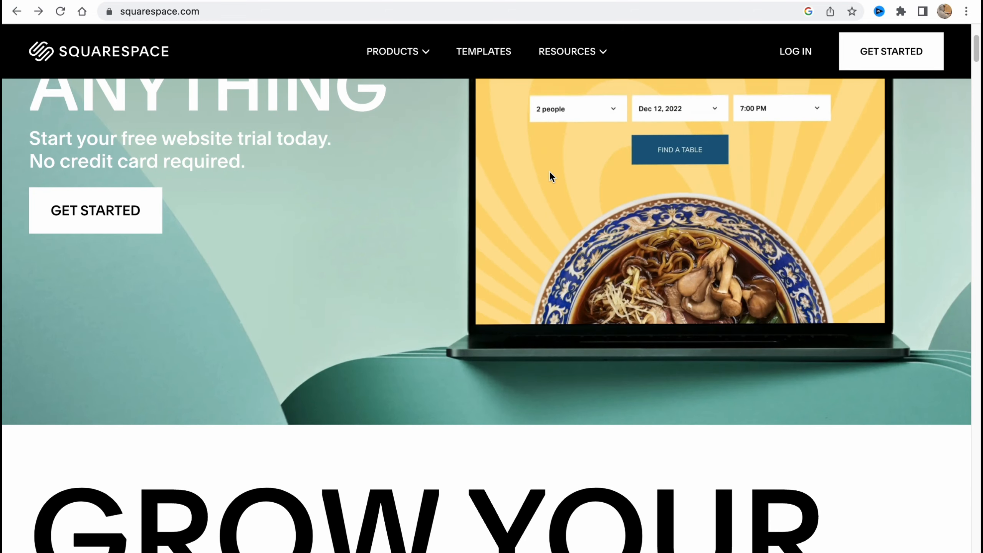
{"action": "scroll", "coordinate": [550, 176], "scroll_direction": "down", "scroll_amount": 8}
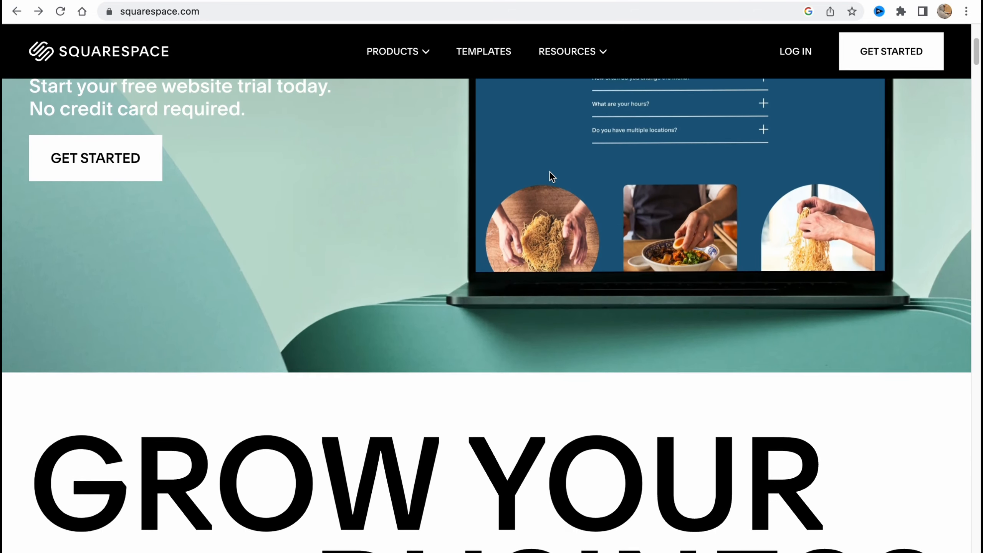
{"action": "scroll", "coordinate": [549, 171], "scroll_direction": "up", "scroll_amount": 11}
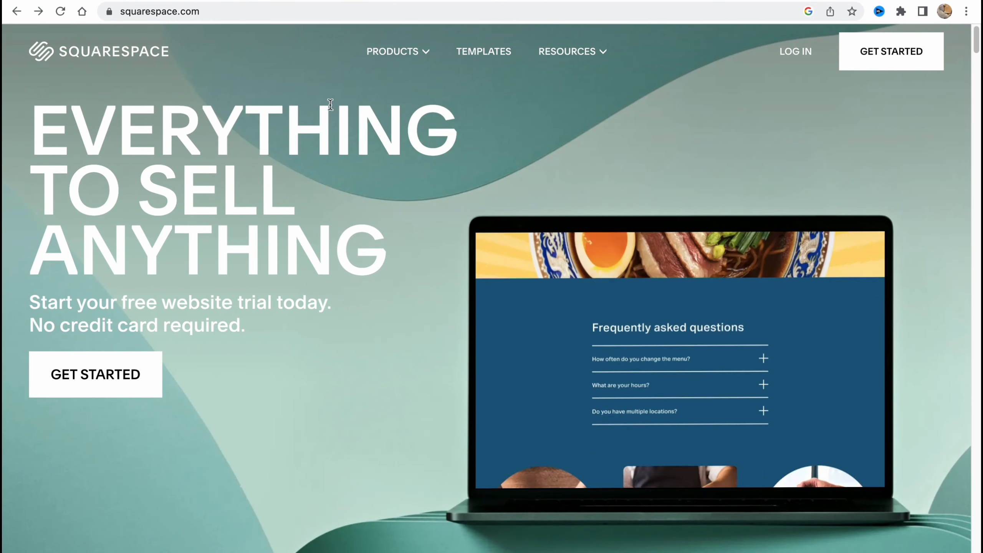
{"action": "scroll", "coordinate": [172, 80], "scroll_direction": "up", "scroll_amount": 3}
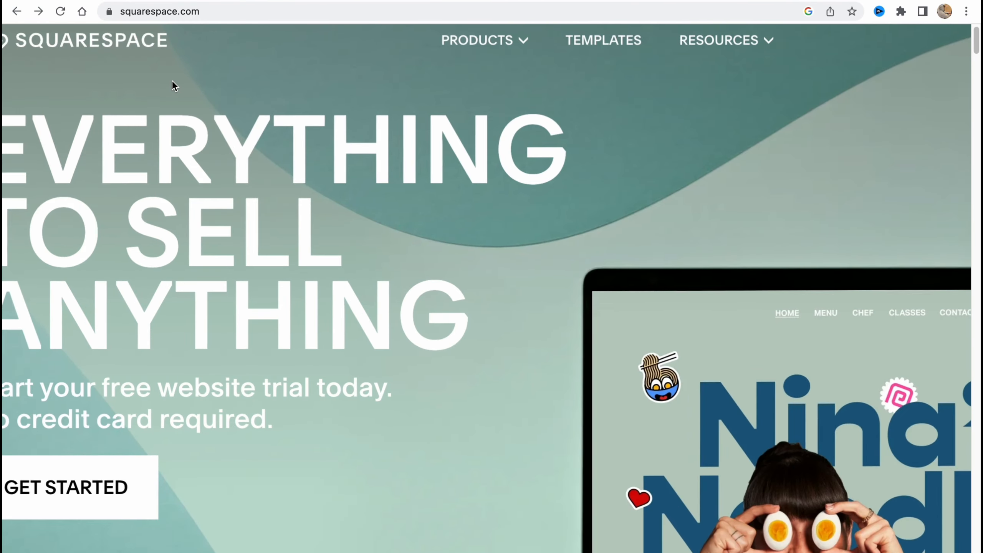
{"action": "scroll", "coordinate": [171, 80], "scroll_direction": "down", "scroll_amount": 3}
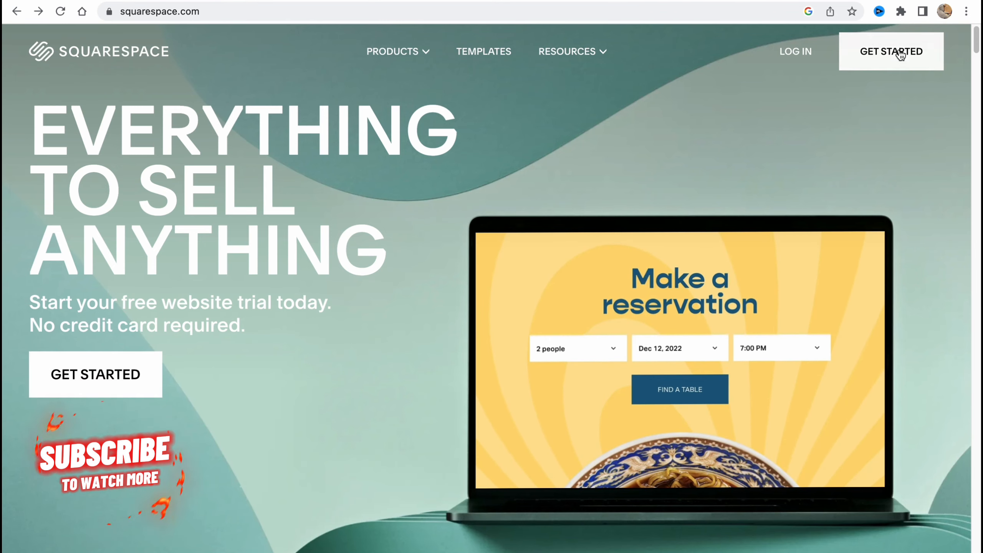
Get started with a new website and look over the template gallery's filters and best matches.
{"action": "left_click", "coordinate": [900, 54]}
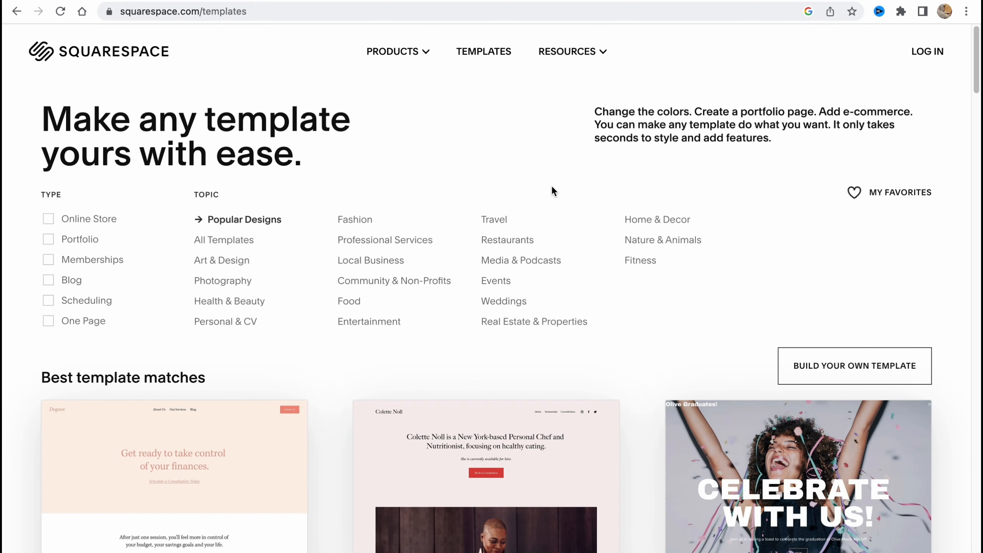
{"action": "scroll", "coordinate": [504, 314], "scroll_direction": "down", "scroll_amount": 5}
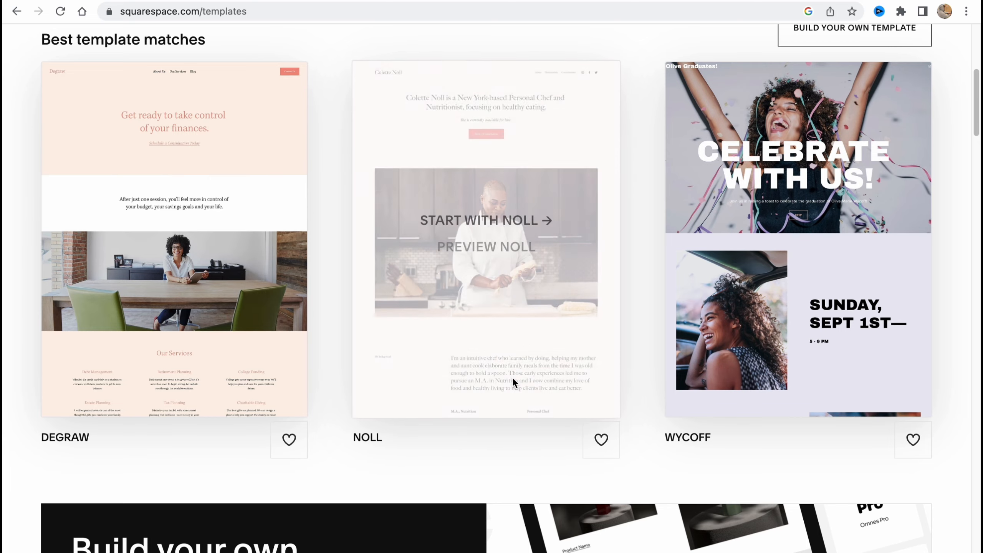
{"action": "scroll", "coordinate": [503, 368], "scroll_direction": "down", "scroll_amount": 3}
{"action": "scroll", "coordinate": [452, 348], "scroll_direction": "up", "scroll_amount": 10}
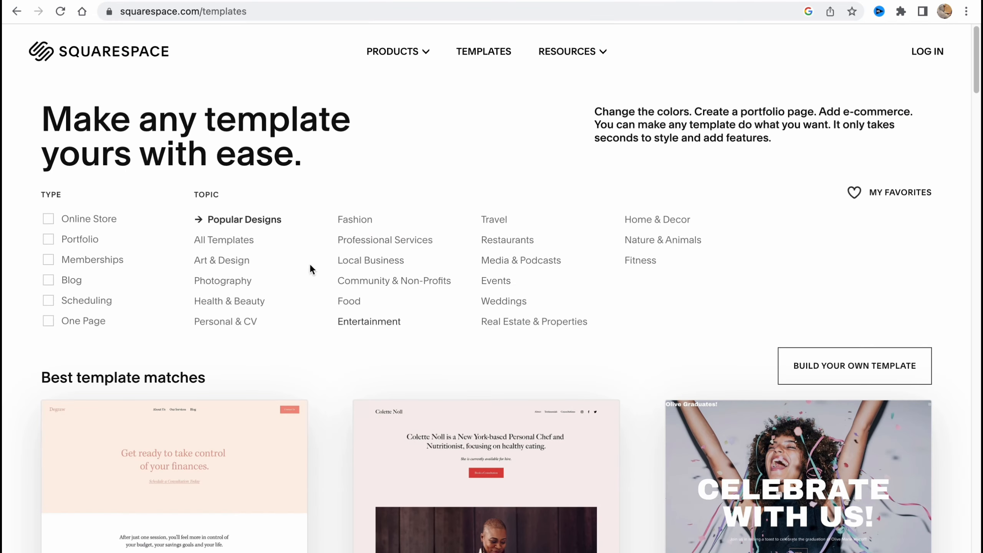
{"action": "scroll", "coordinate": [210, 208], "scroll_direction": "up", "scroll_amount": 5}
{"action": "scroll", "coordinate": [210, 208], "scroll_direction": "left", "scroll_amount": 3}
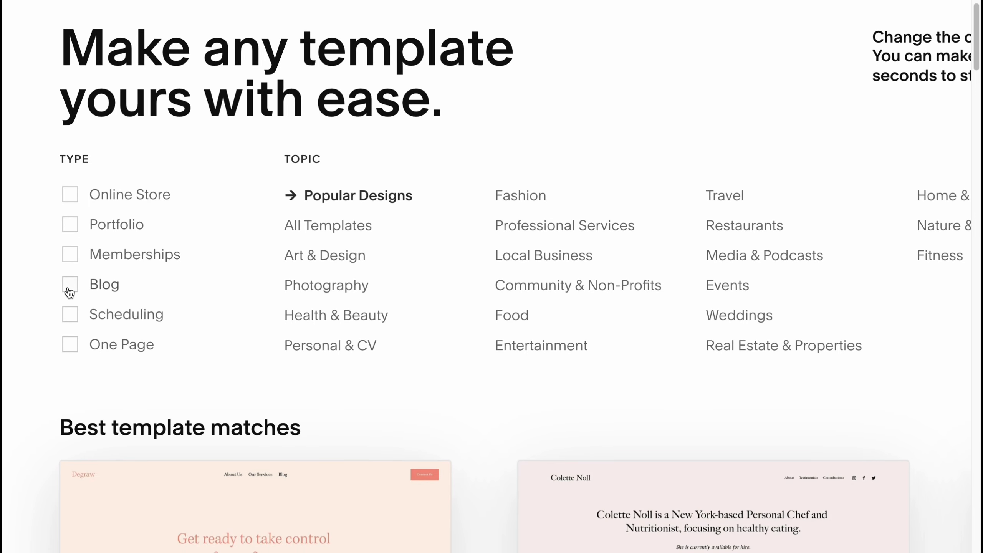
Filter the templates by the Portfolio type and the Popular Designs topic.
{"action": "left_click", "coordinate": [70, 225]}
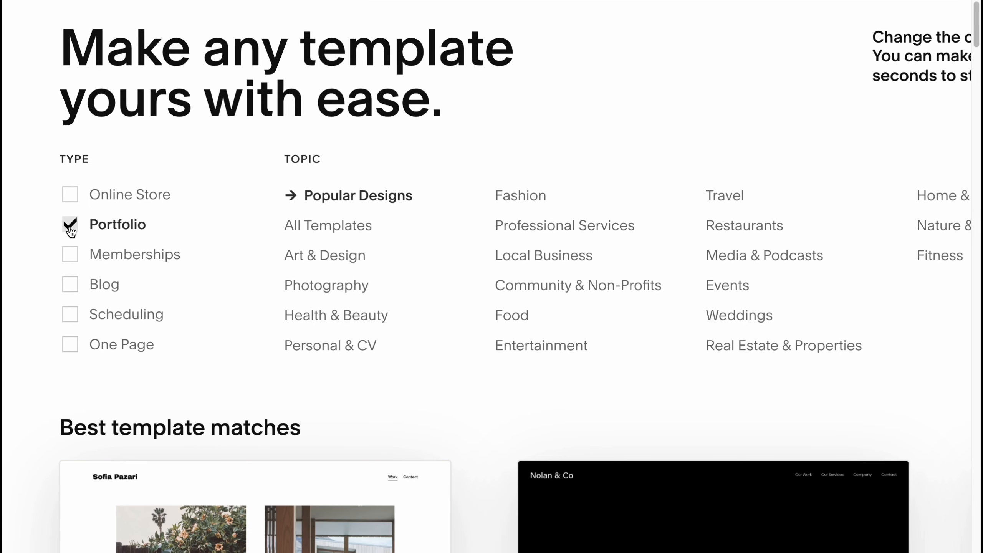
{"action": "scroll", "coordinate": [444, 130], "scroll_direction": "right", "scroll_amount": 3}
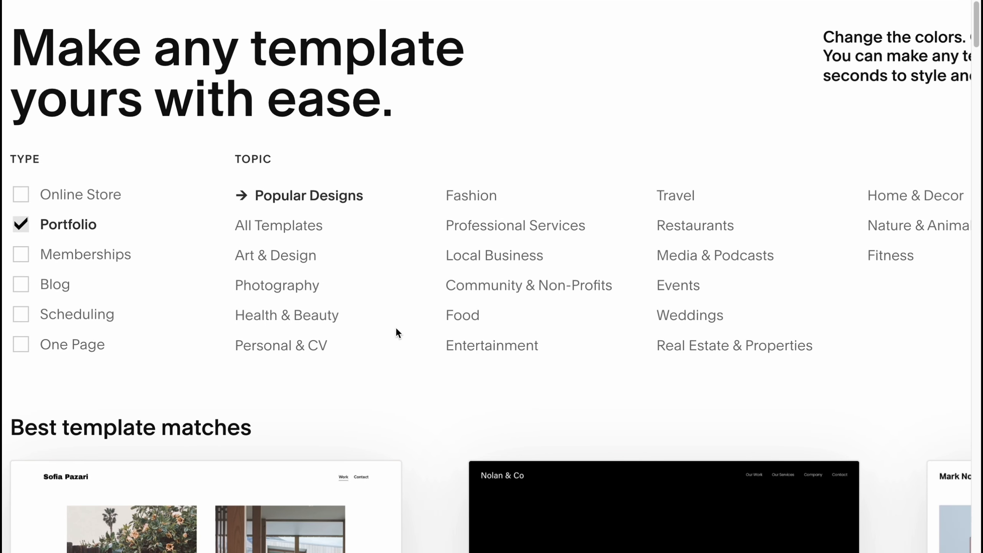
{"action": "left_click", "coordinate": [287, 198]}
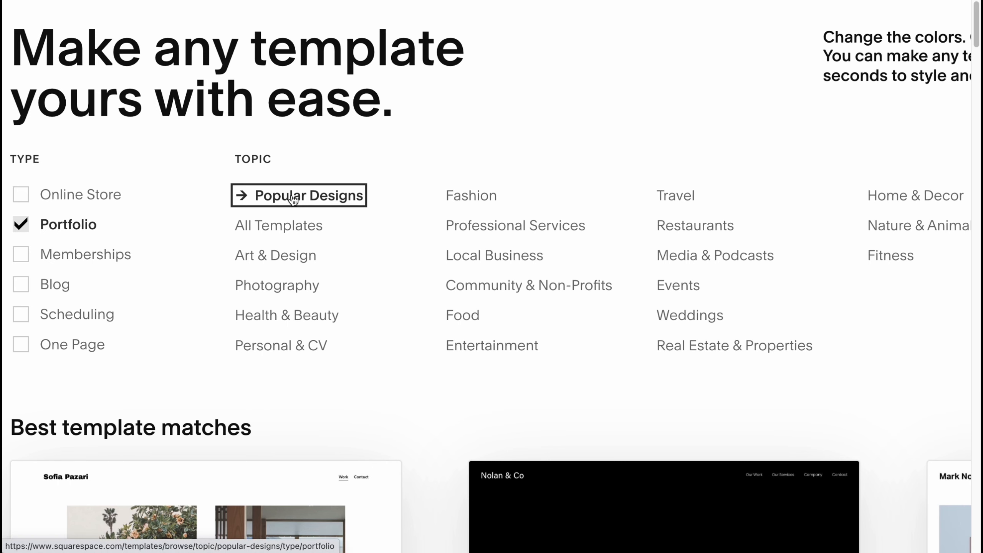
Browse the filtered portfolio templates, including the best matches and the recommended starting points.
{"action": "scroll", "coordinate": [293, 201], "scroll_direction": "down", "scroll_amount": 2}
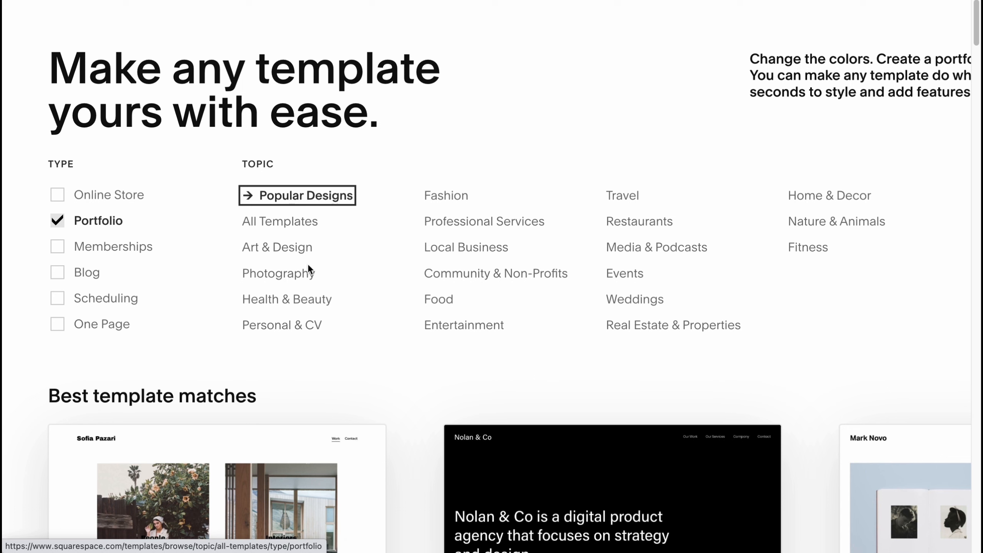
{"action": "scroll", "coordinate": [341, 308], "scroll_direction": "down", "scroll_amount": 2}
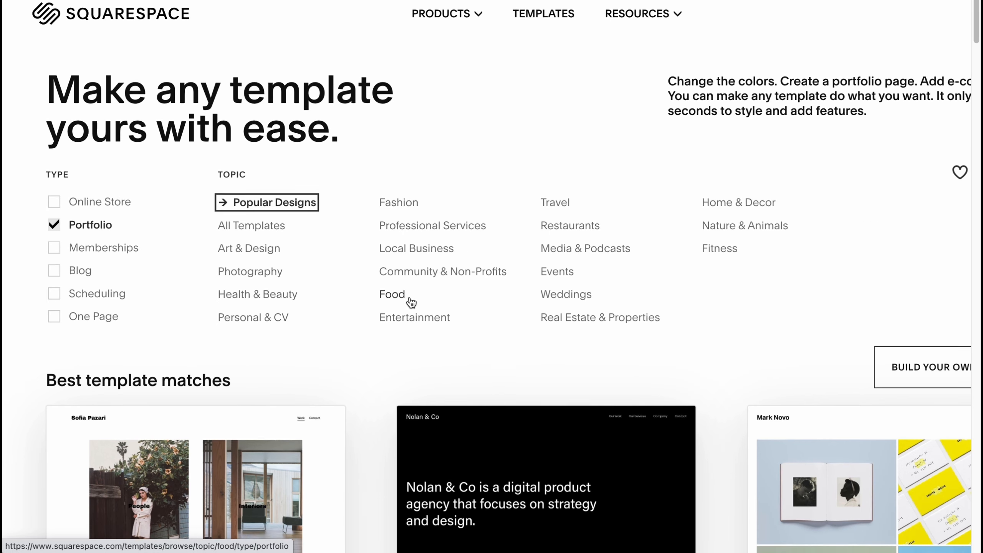
{"action": "scroll", "coordinate": [412, 302], "scroll_direction": "down", "scroll_amount": 2}
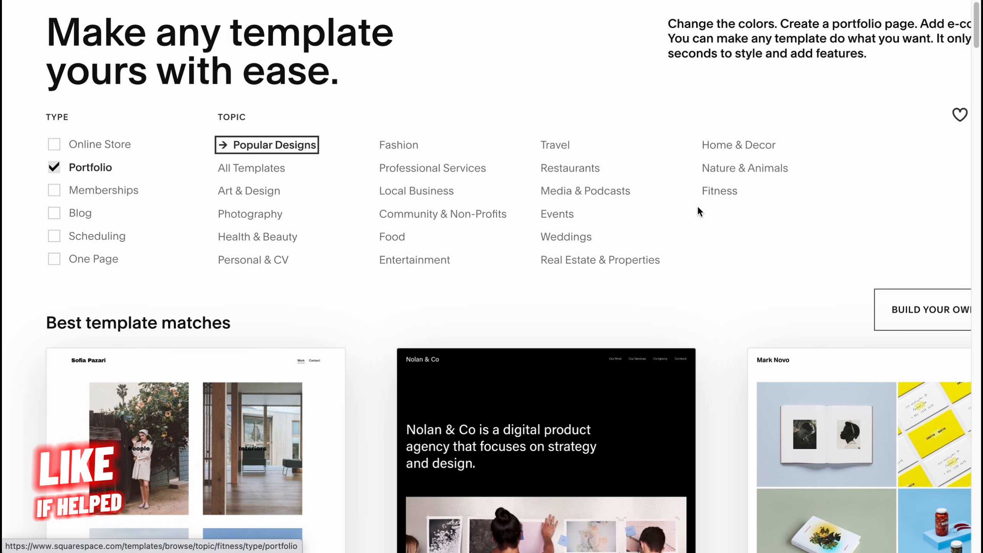
{"action": "scroll", "coordinate": [371, 375], "scroll_direction": "down", "scroll_amount": 3}
{"action": "mouse_move", "coordinate": [514, 305]}
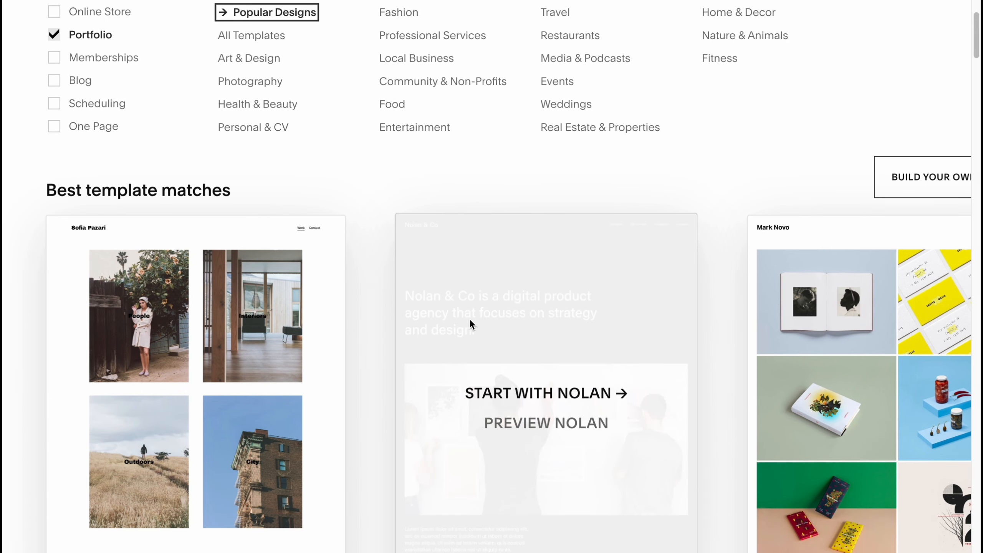
{"action": "scroll", "coordinate": [496, 352], "scroll_direction": "down", "scroll_amount": 1}
{"action": "scroll", "coordinate": [528, 353], "scroll_direction": "down", "scroll_amount": 2}
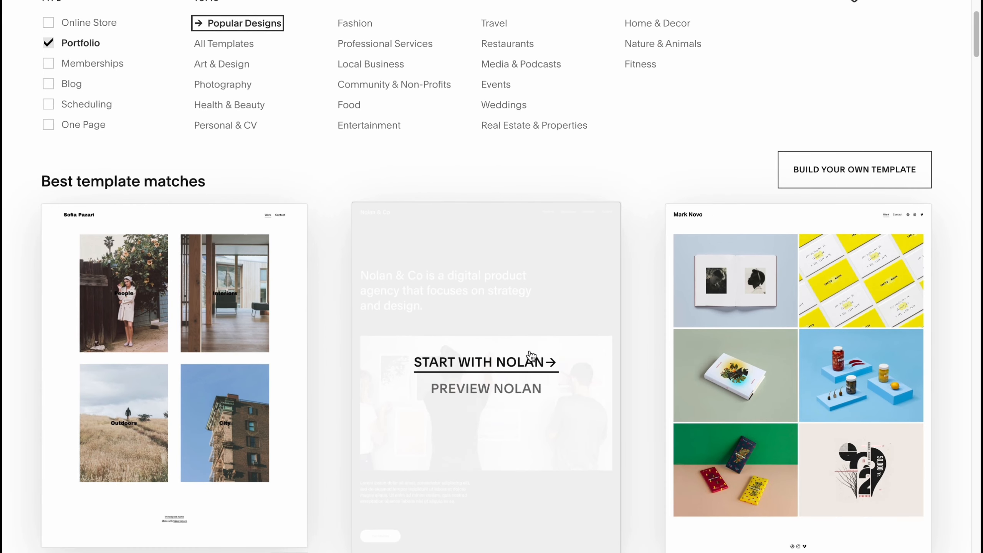
{"action": "scroll", "coordinate": [514, 352], "scroll_direction": "down", "scroll_amount": 15}
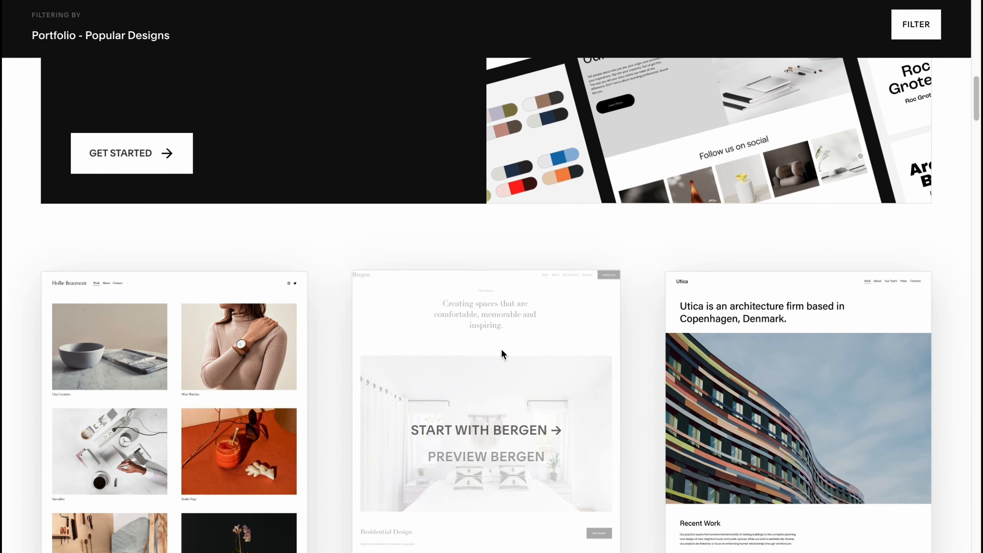
{"action": "scroll", "coordinate": [444, 338], "scroll_direction": "down", "scroll_amount": 12}
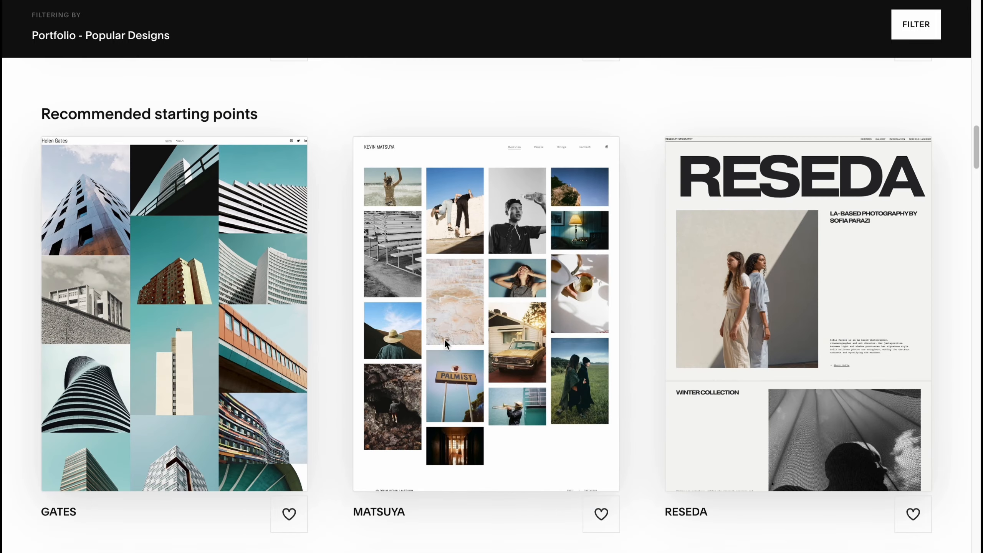
{"action": "mouse_move", "coordinate": [443, 338]}
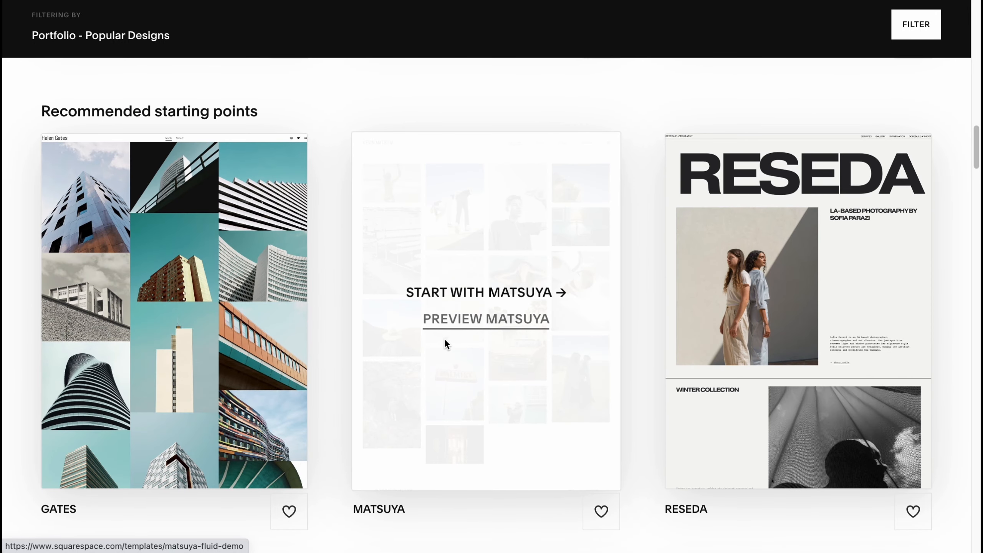
{"action": "scroll", "coordinate": [445, 339], "scroll_direction": "up", "scroll_amount": 20}
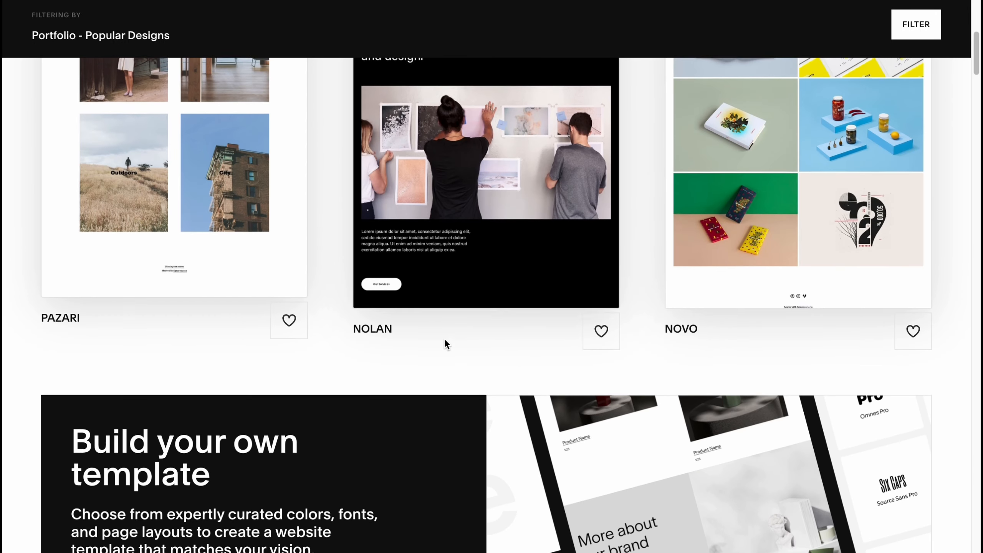
{"action": "scroll", "coordinate": [444, 338], "scroll_direction": "up", "scroll_amount": 3}
Preview the Novo template and look through its demo page.
{"action": "mouse_move", "coordinate": [759, 257]}
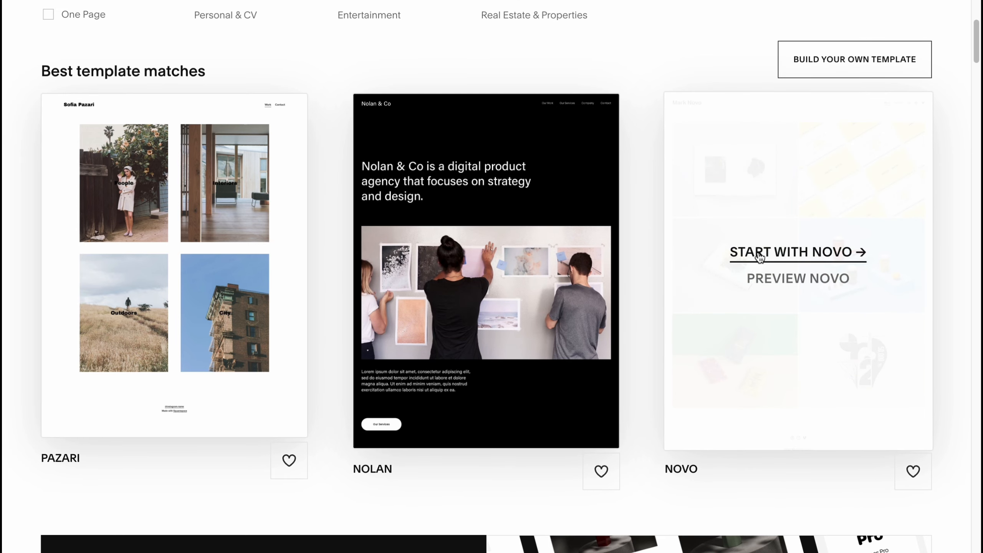
{"action": "left_click", "coordinate": [780, 285]}
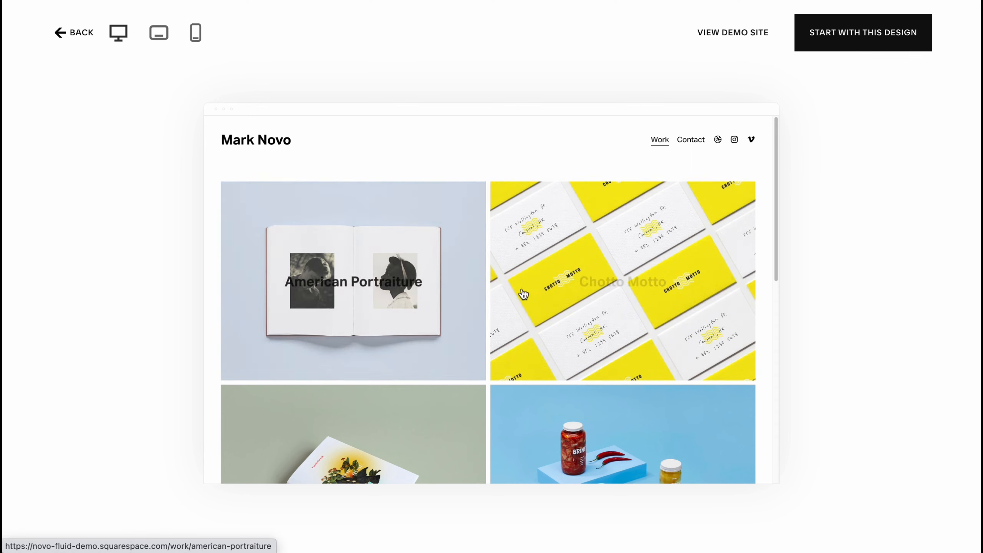
{"action": "scroll", "coordinate": [494, 261], "scroll_direction": "down", "scroll_amount": 8}
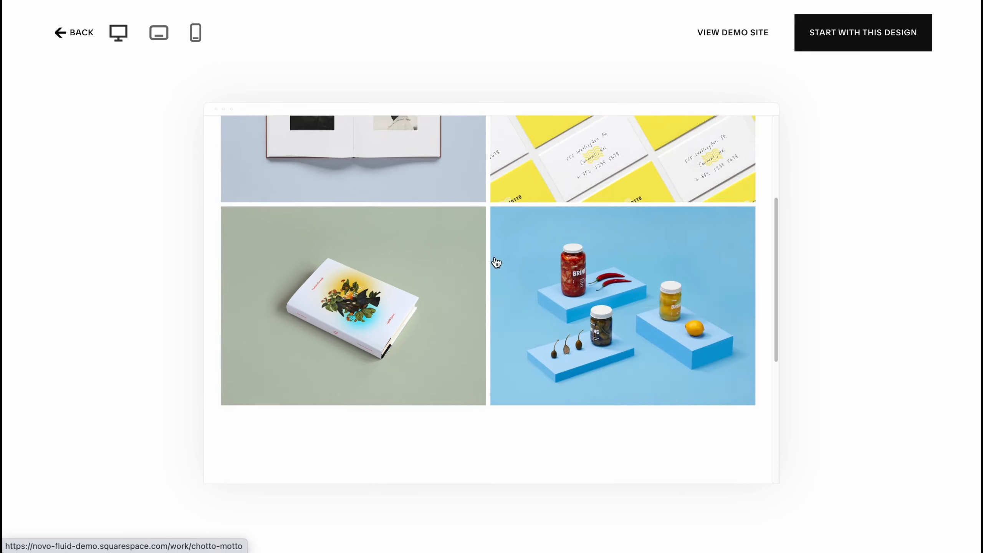
{"action": "scroll", "coordinate": [512, 251], "scroll_direction": "up", "scroll_amount": 9}
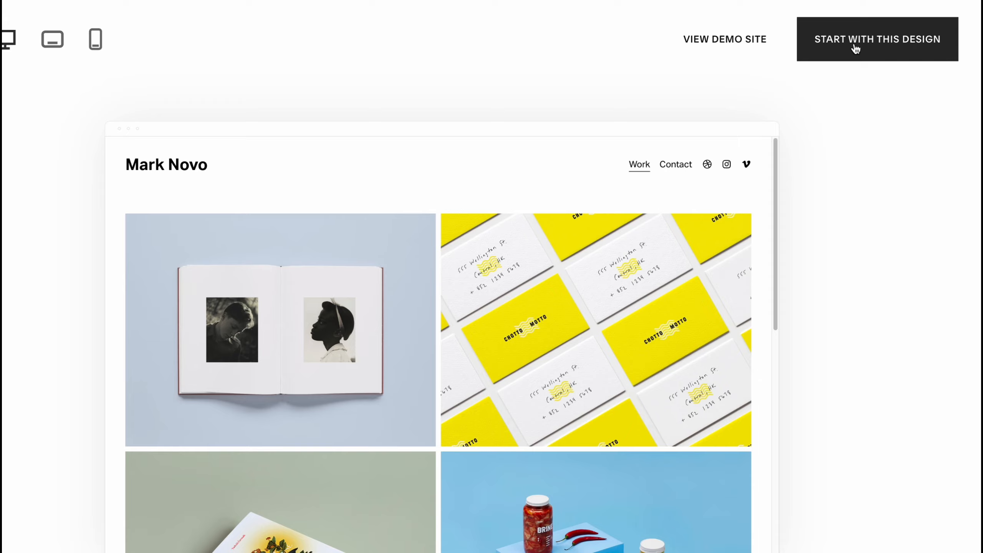
Start a site with the Novo design and create the account by continuing with Google.
{"action": "left_click", "coordinate": [854, 46]}
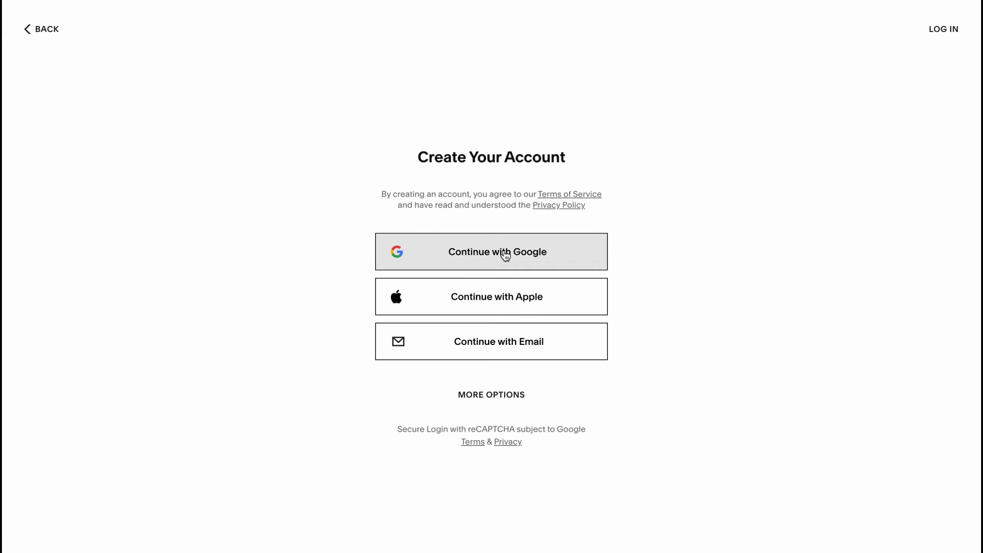
{"action": "left_click", "coordinate": [505, 255]}
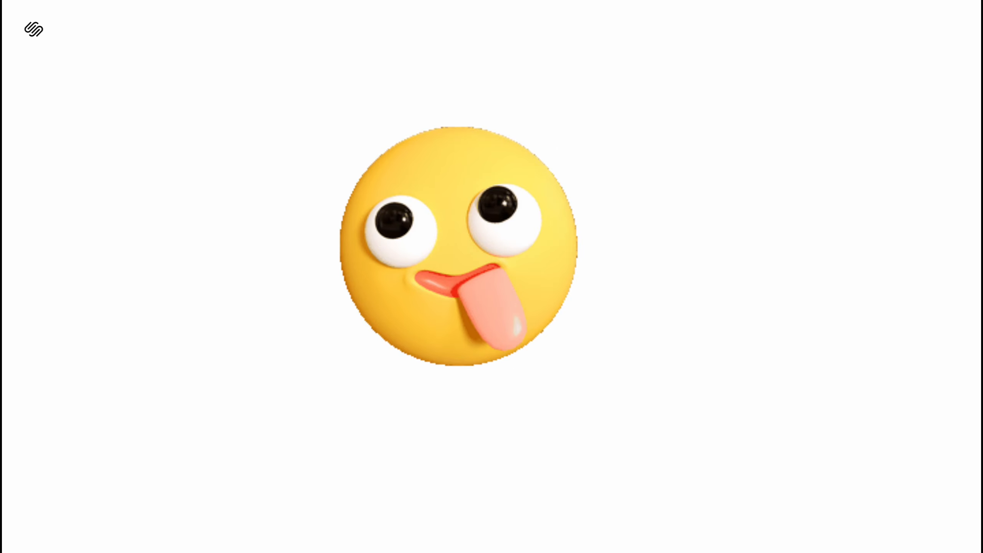
{"action": "left_click", "coordinate": [495, 260]}
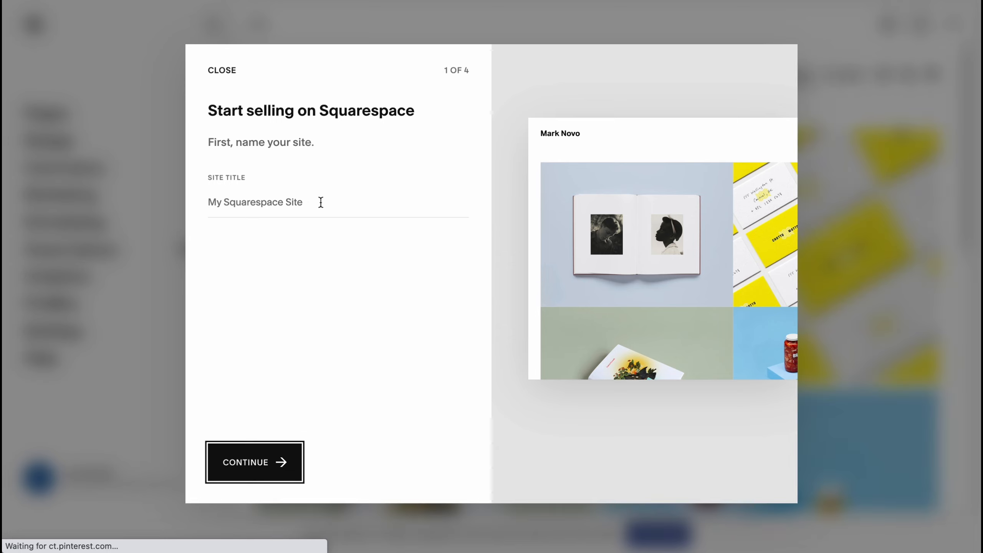
Title the site HelperMan and advance the setup past the Sell anything page.
{"action": "left_click", "coordinate": [321, 201]}
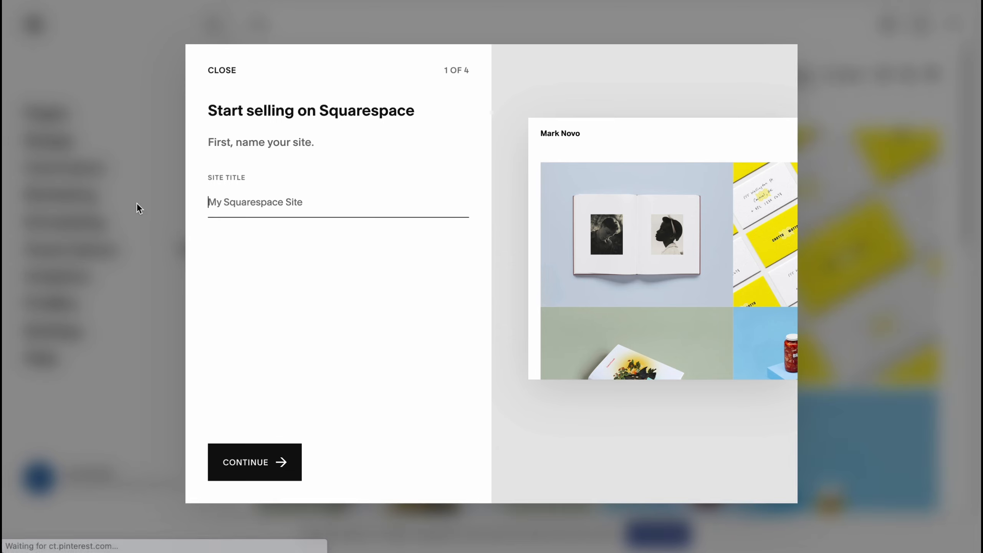
{"action": "type", "text": "HelperMan"}
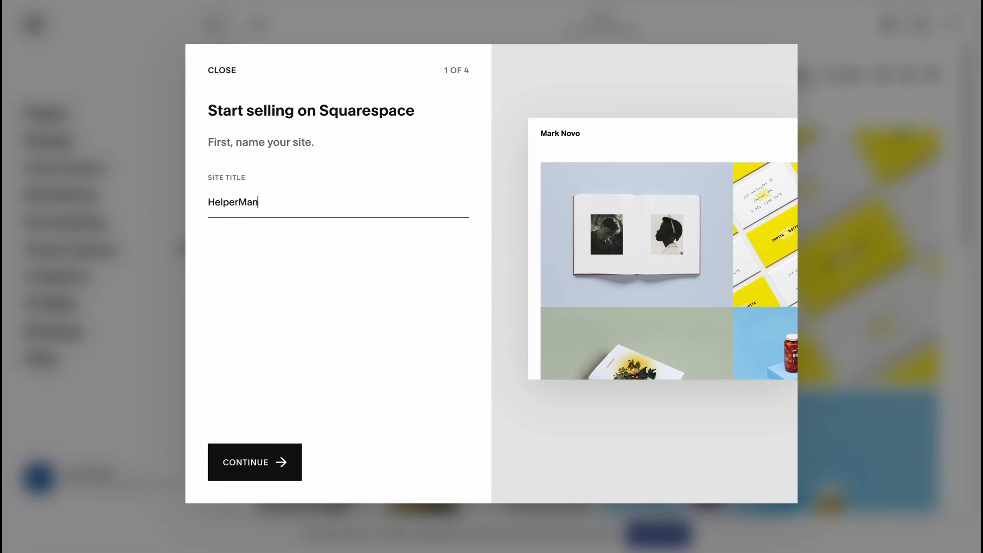
{"action": "left_click", "coordinate": [252, 461]}
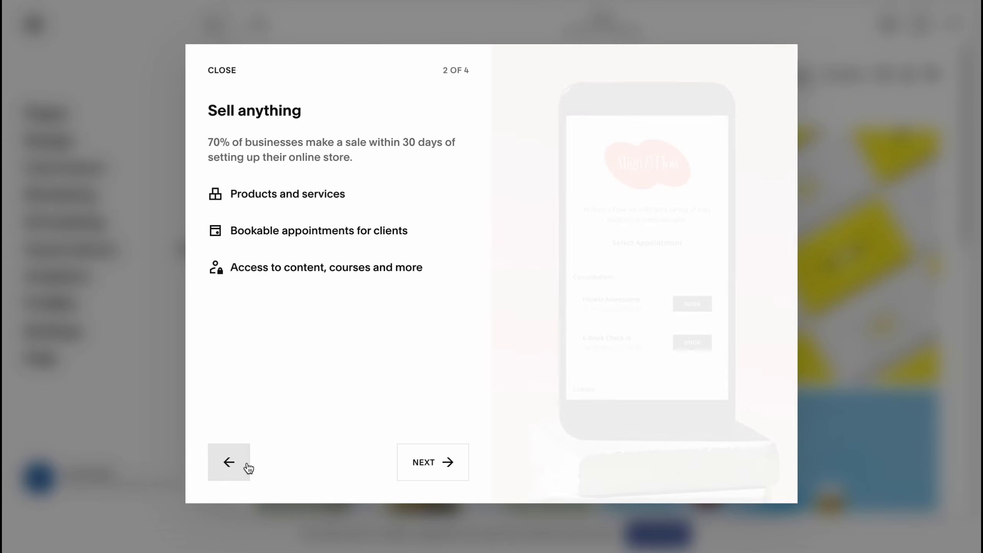
{"action": "left_click", "coordinate": [437, 468]}
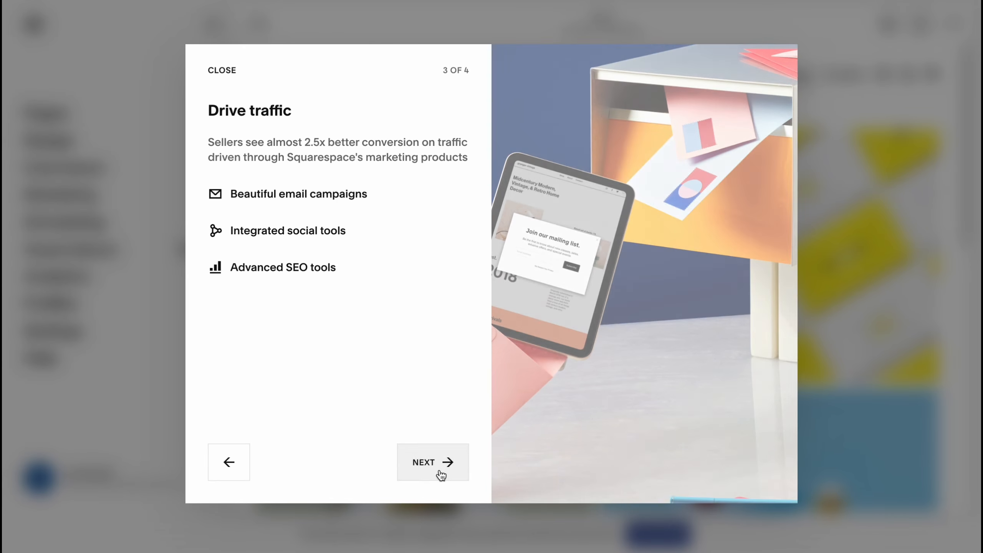
Finish the remaining introductory setup pages and dismiss the Assistant checklist.
{"action": "left_click", "coordinate": [430, 470]}
{"action": "left_click", "coordinate": [421, 473]}
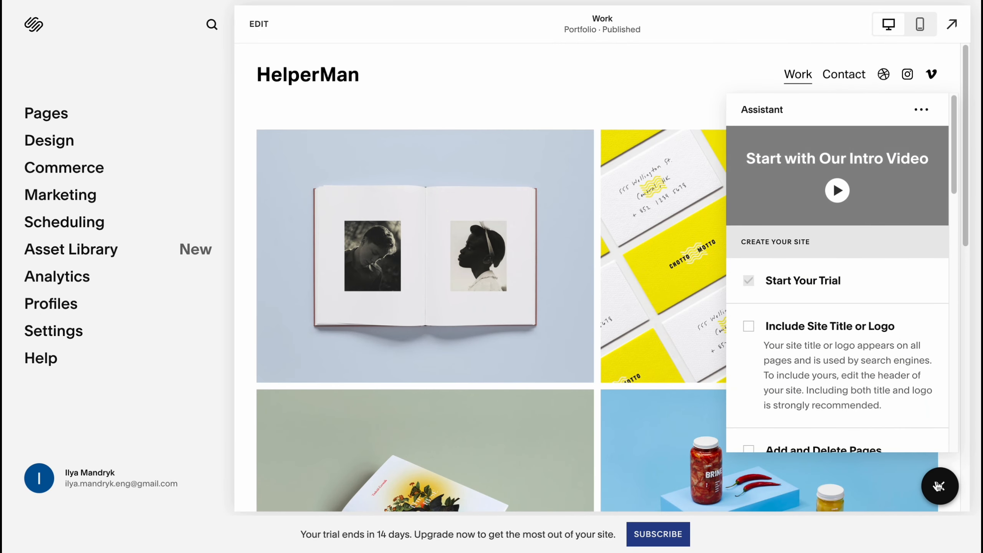
{"action": "left_click", "coordinate": [940, 486]}
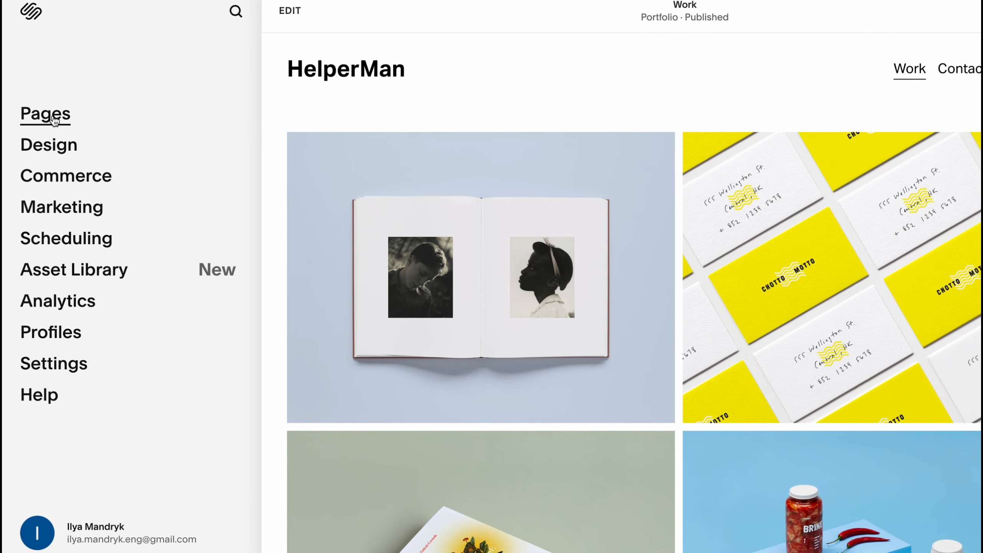
Examine the site's page list and look through the whole Work portfolio page.
{"action": "left_click", "coordinate": [50, 118]}
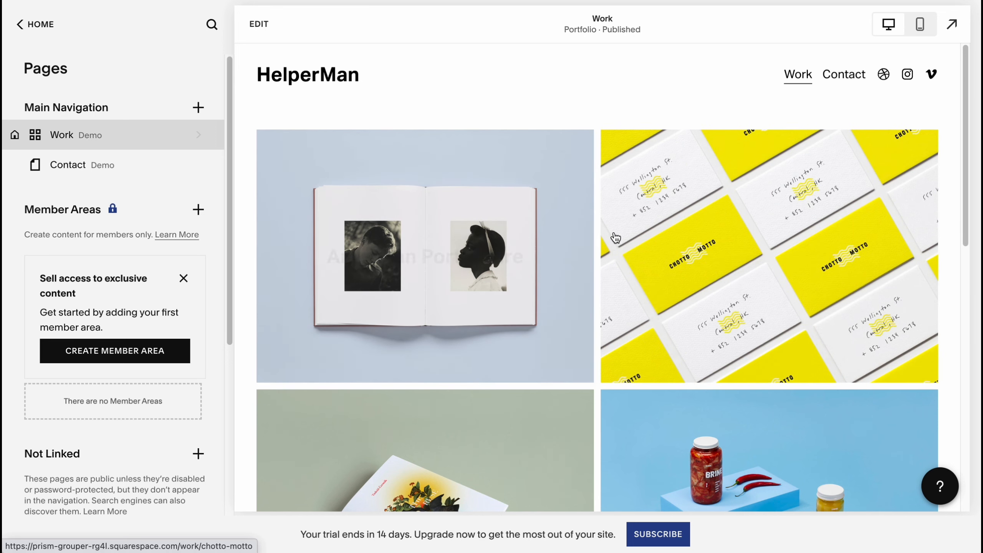
{"action": "scroll", "coordinate": [619, 277], "scroll_direction": "down", "scroll_amount": 15}
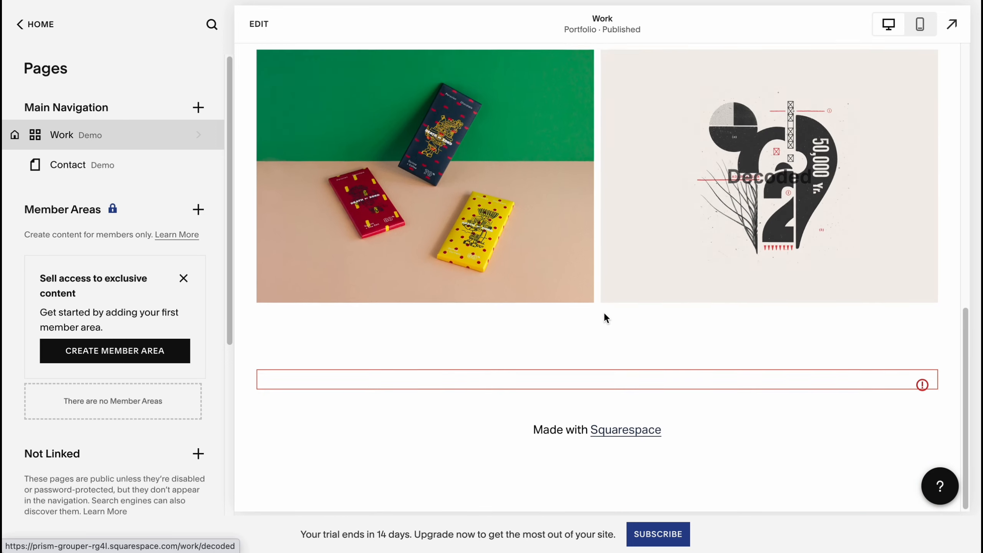
{"action": "scroll", "coordinate": [606, 314], "scroll_direction": "up", "scroll_amount": 15}
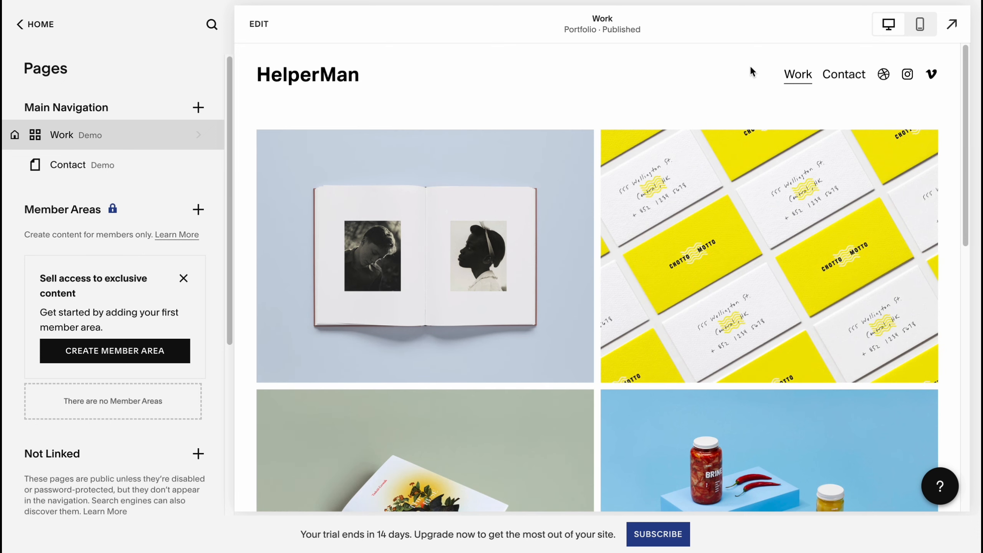
{"action": "left_click", "coordinate": [28, 26]}
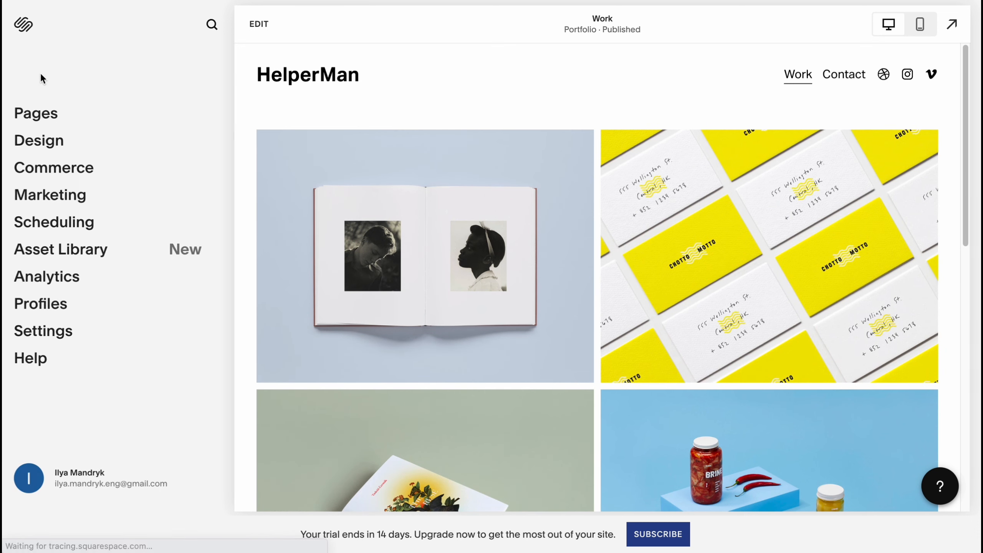
Open the selection of sans-serif font packs in the design's site styles.
{"action": "left_click", "coordinate": [52, 142]}
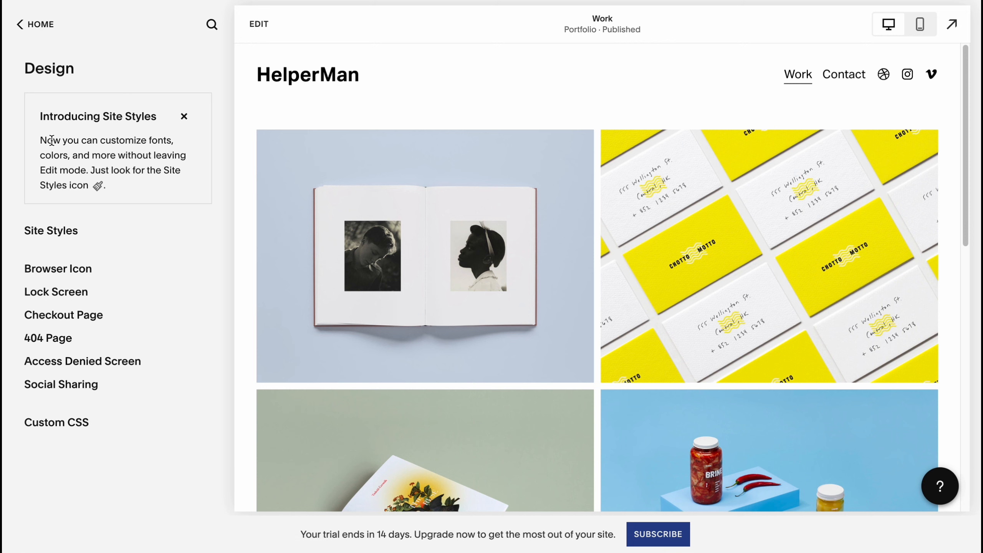
{"action": "left_click", "coordinate": [58, 230]}
{"action": "left_click", "coordinate": [785, 140]}
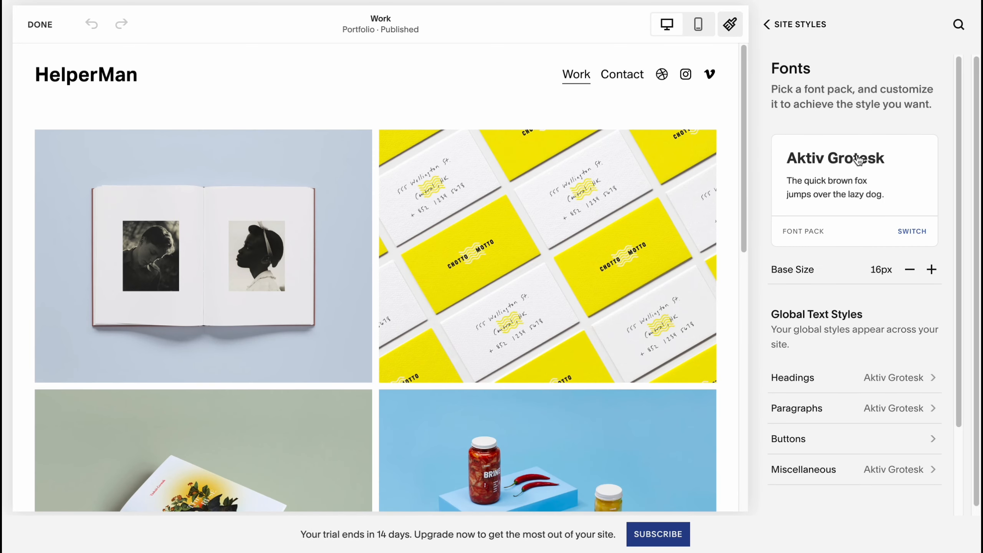
{"action": "left_click", "coordinate": [907, 232]}
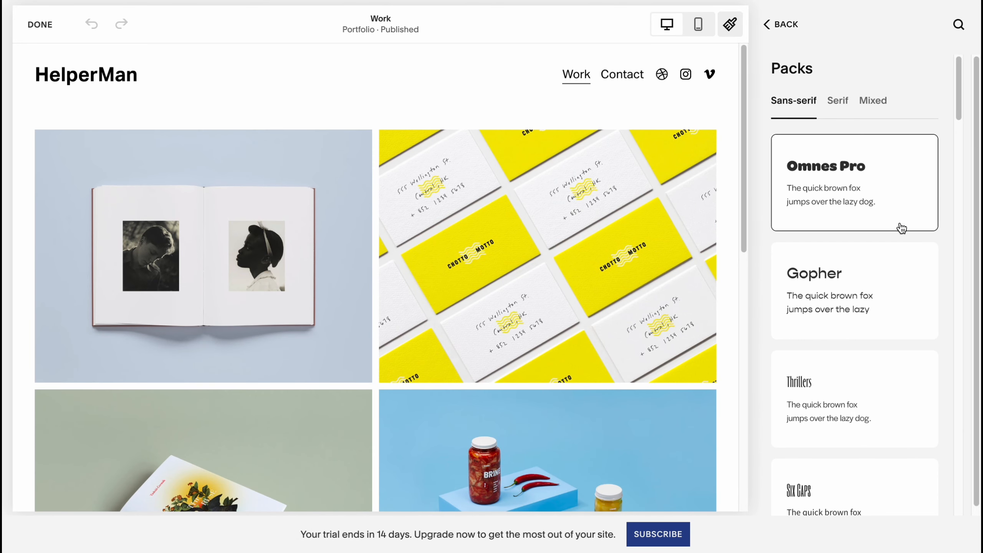
Try the Omnes Pro, Gopher, Thrillers, Six Caps and Cheee font packs on the site.
{"action": "left_click", "coordinate": [854, 185]}
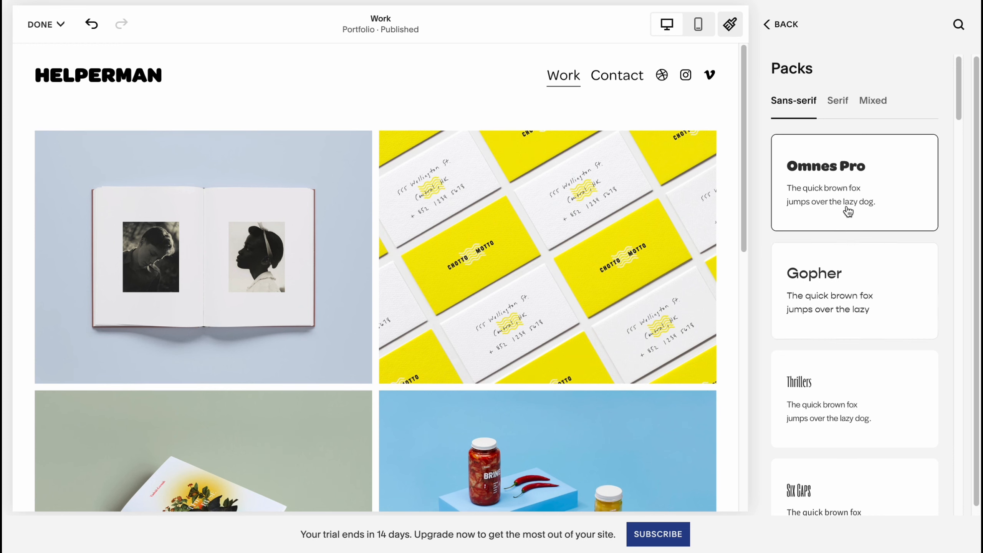
{"action": "left_click", "coordinate": [843, 296]}
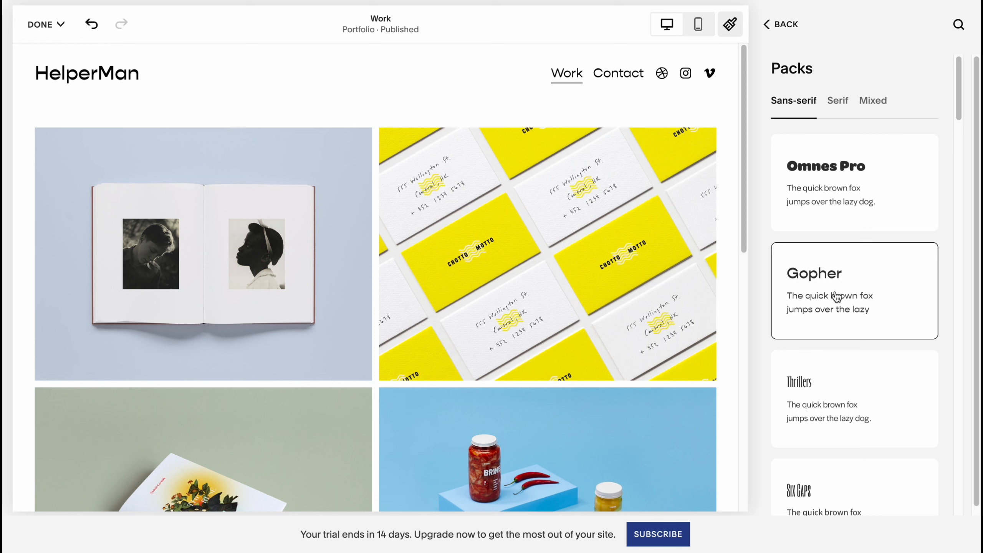
{"action": "left_click", "coordinate": [861, 406]}
{"action": "left_click", "coordinate": [43, 24]}
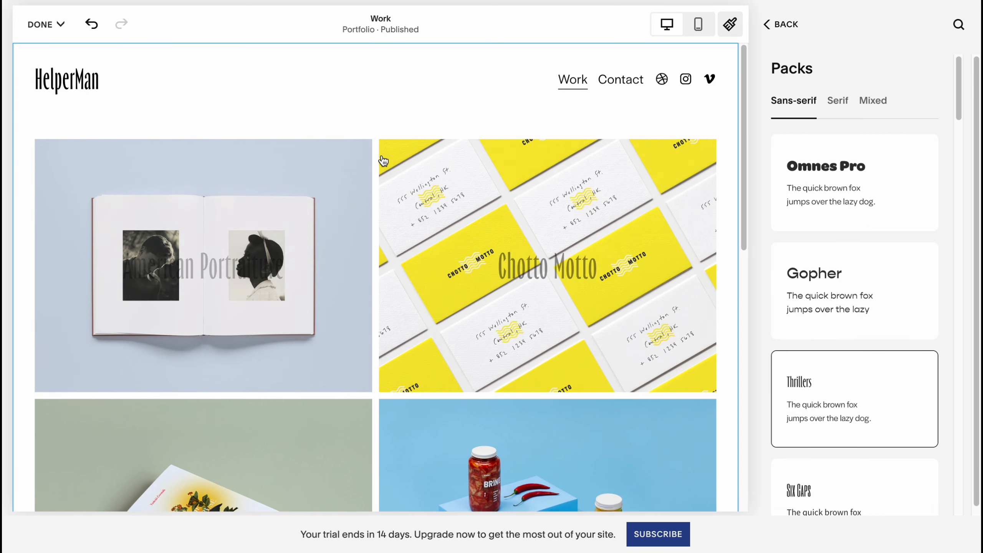
{"action": "scroll", "coordinate": [851, 387], "scroll_direction": "down", "scroll_amount": 3}
{"action": "left_click", "coordinate": [866, 387]}
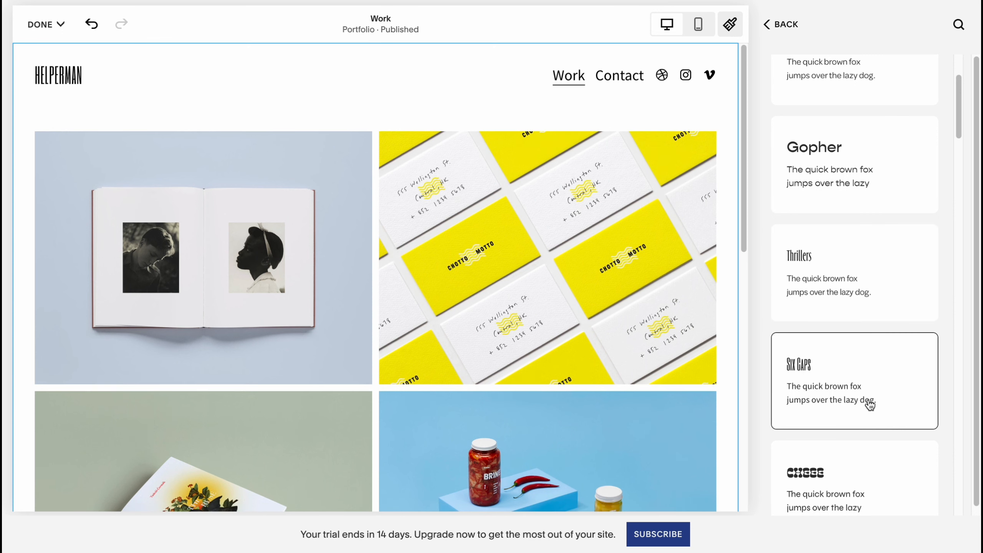
{"action": "scroll", "coordinate": [873, 425], "scroll_direction": "down", "scroll_amount": 3}
{"action": "left_click", "coordinate": [853, 324]}
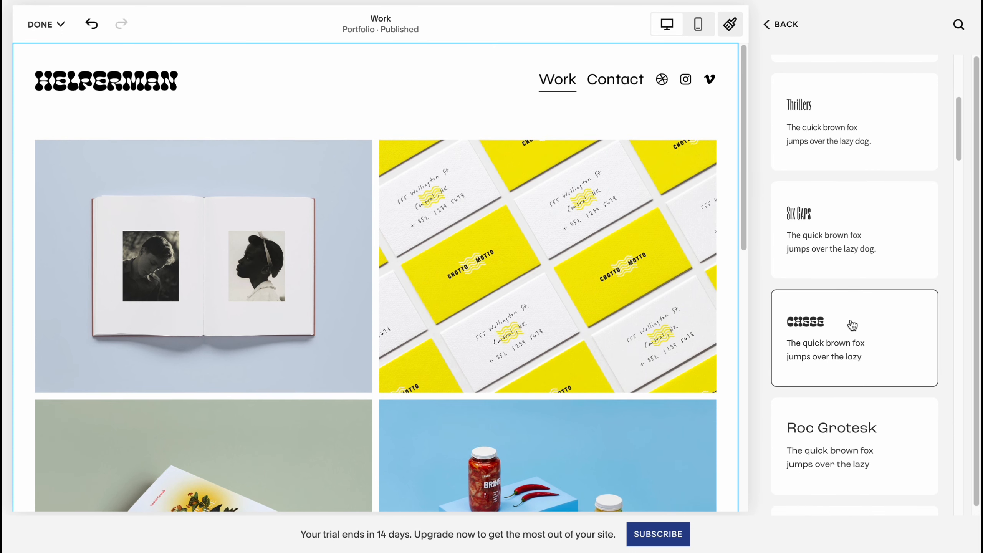
Apply the Audiowide font pack to the site.
{"action": "scroll", "coordinate": [848, 349], "scroll_direction": "down", "scroll_amount": 2}
{"action": "left_click", "coordinate": [840, 358]}
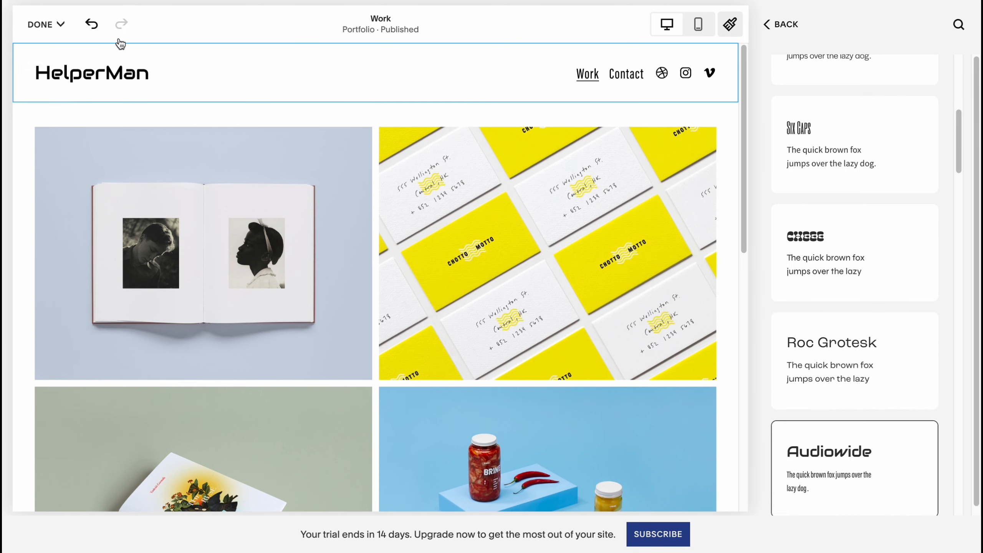
{"action": "left_click", "coordinate": [776, 32]}
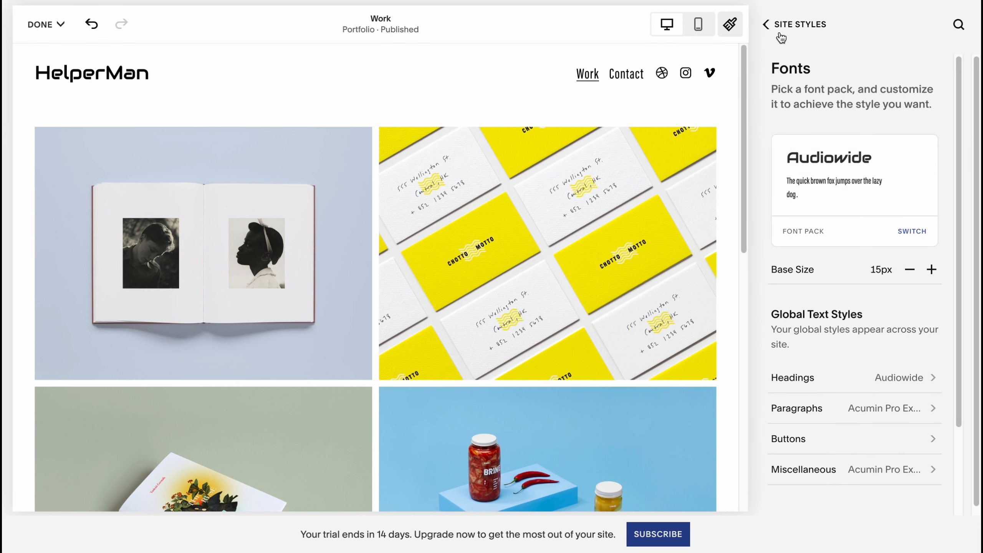
Open the palette editor for the site's colors.
{"action": "left_click", "coordinate": [780, 37]}
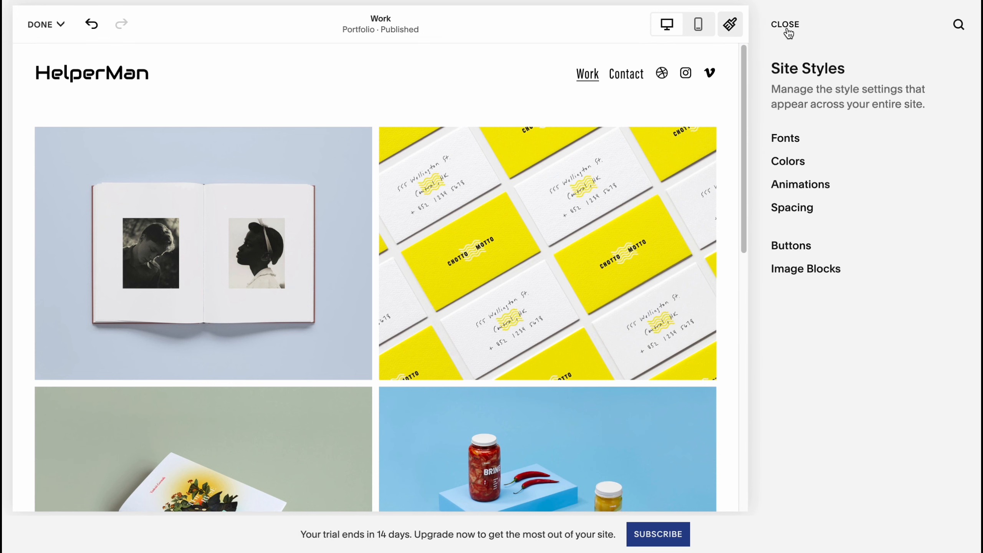
{"action": "left_click", "coordinate": [782, 163]}
{"action": "left_click", "coordinate": [838, 211]}
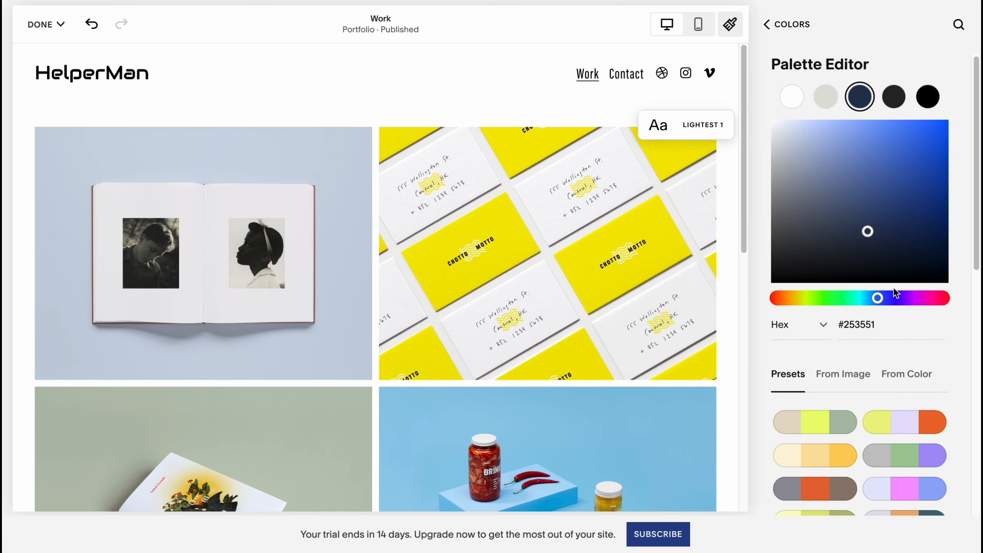
Try several preset color palettes on the site, including the lime-lavender-orange, cream-yellow, lavender-pink-blue and pale yellow-green ones.
{"action": "left_click", "coordinate": [889, 427]}
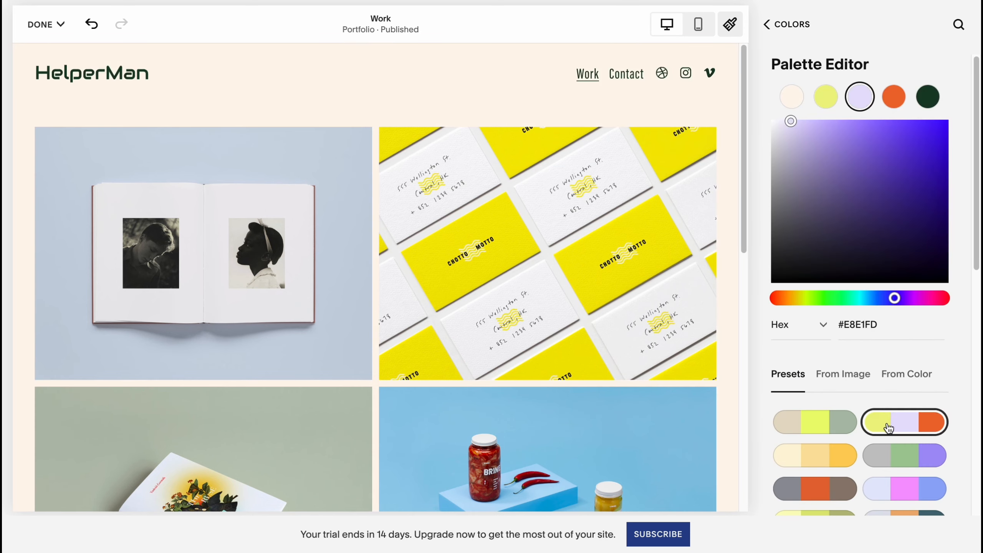
{"action": "left_click", "coordinate": [896, 456]}
{"action": "left_click", "coordinate": [820, 458]}
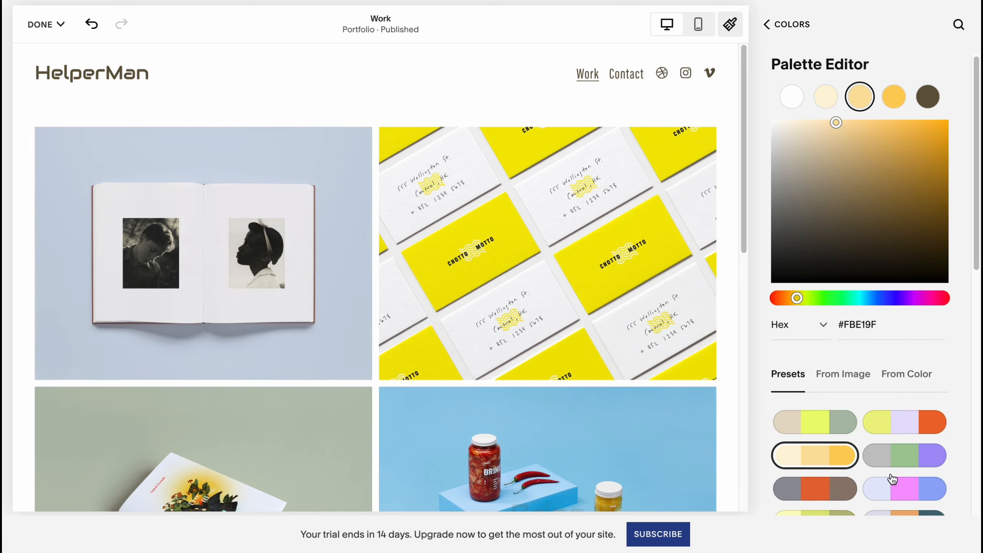
{"action": "scroll", "coordinate": [878, 472], "scroll_direction": "down", "scroll_amount": 2}
{"action": "left_click", "coordinate": [846, 441]}
{"action": "left_click", "coordinate": [937, 449]}
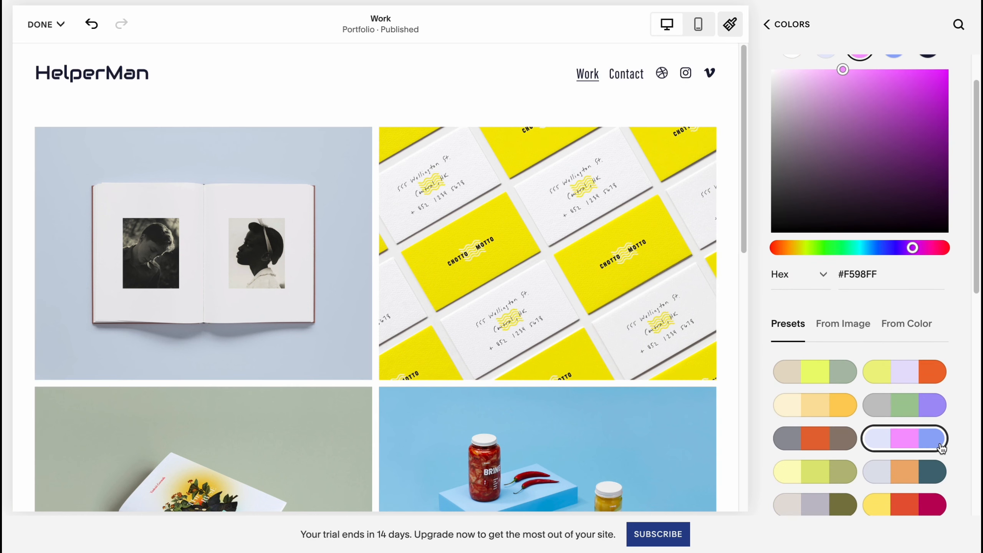
{"action": "left_click", "coordinate": [902, 477]}
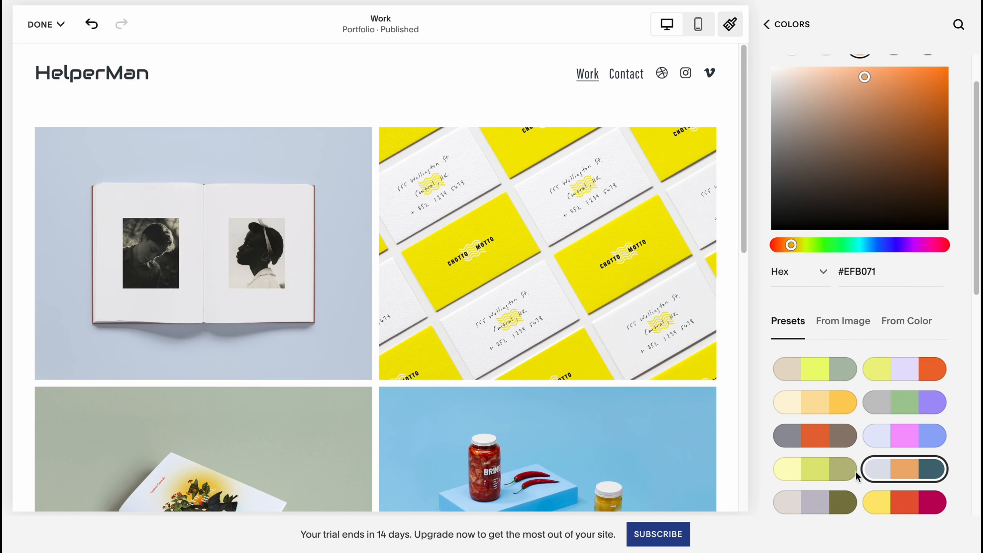
{"action": "left_click", "coordinate": [814, 477]}
{"action": "scroll", "coordinate": [924, 461], "scroll_direction": "down", "scroll_amount": 5}
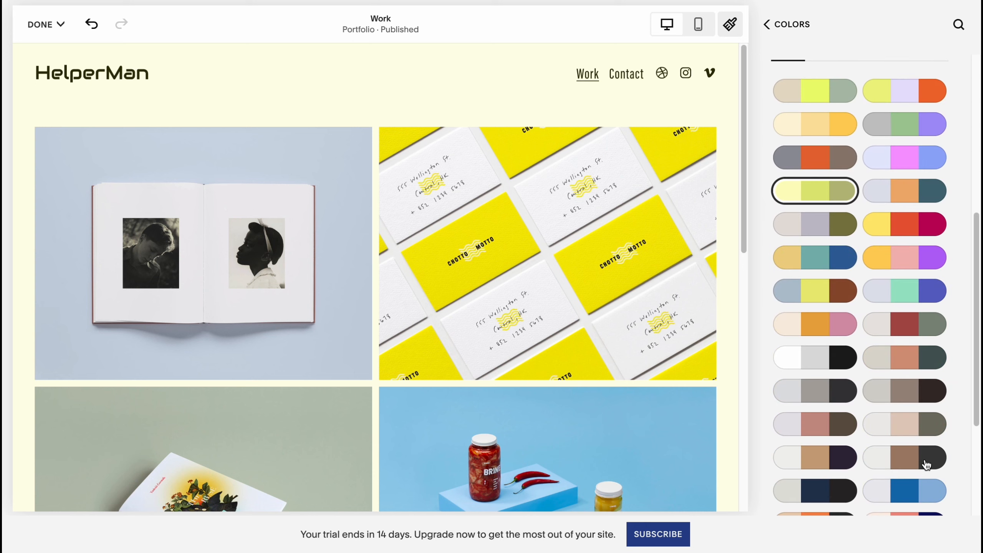
{"action": "left_click", "coordinate": [826, 327]}
Apply the preset palette of golden yellow, teal and blue, and return to the main site styles.
{"action": "left_click", "coordinate": [816, 264]}
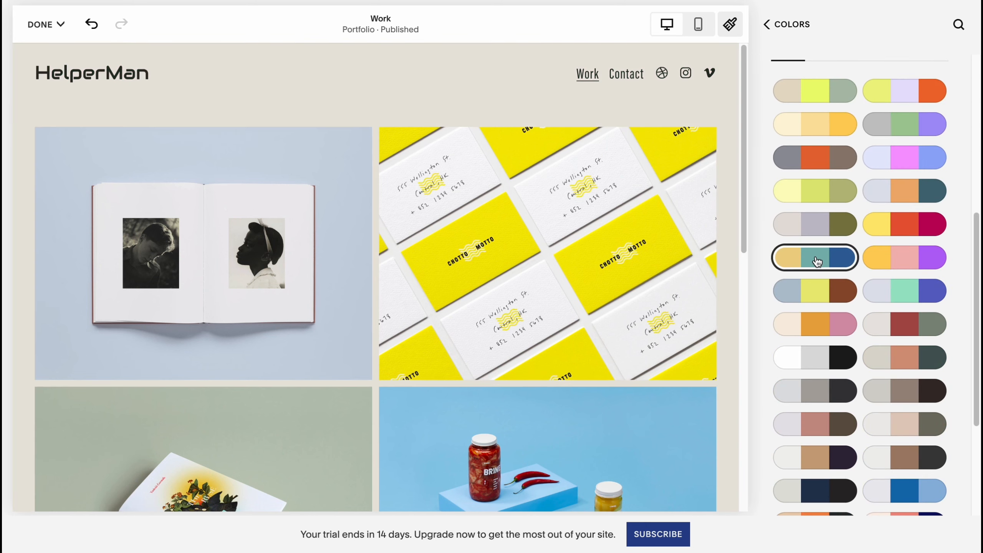
{"action": "left_click", "coordinate": [782, 26]}
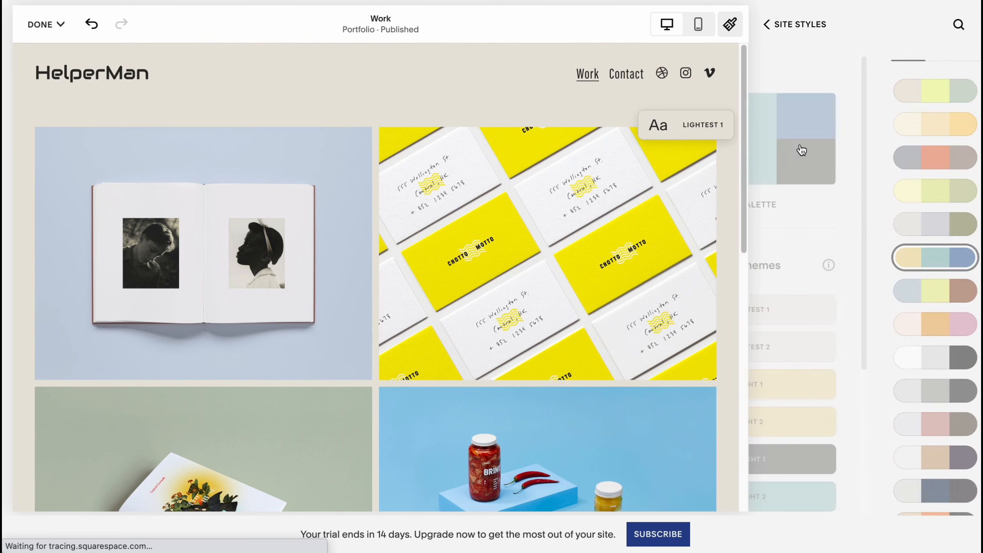
{"action": "left_click", "coordinate": [774, 26]}
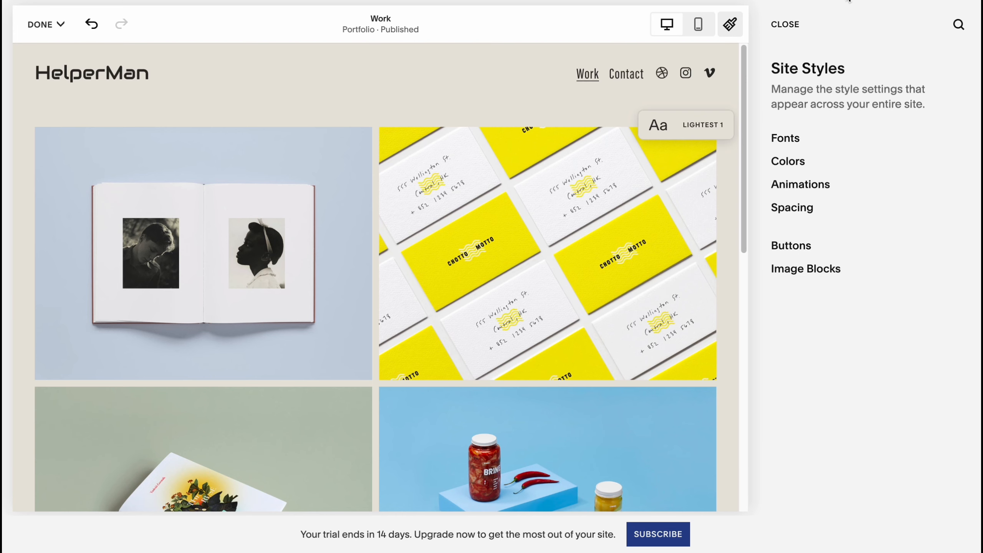
Close the site styles and save the font and color changes.
{"action": "left_click", "coordinate": [33, 8]}
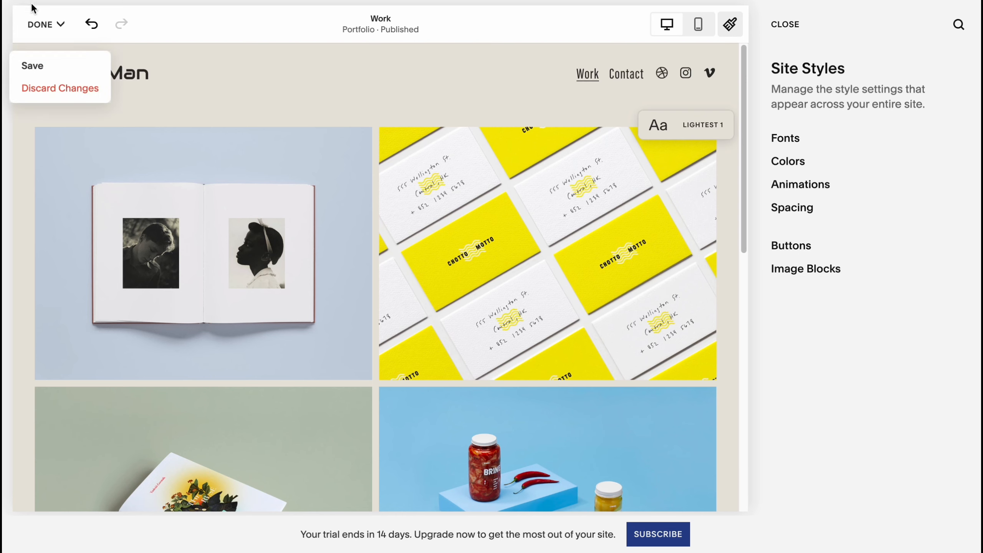
{"action": "left_click", "coordinate": [785, 25]}
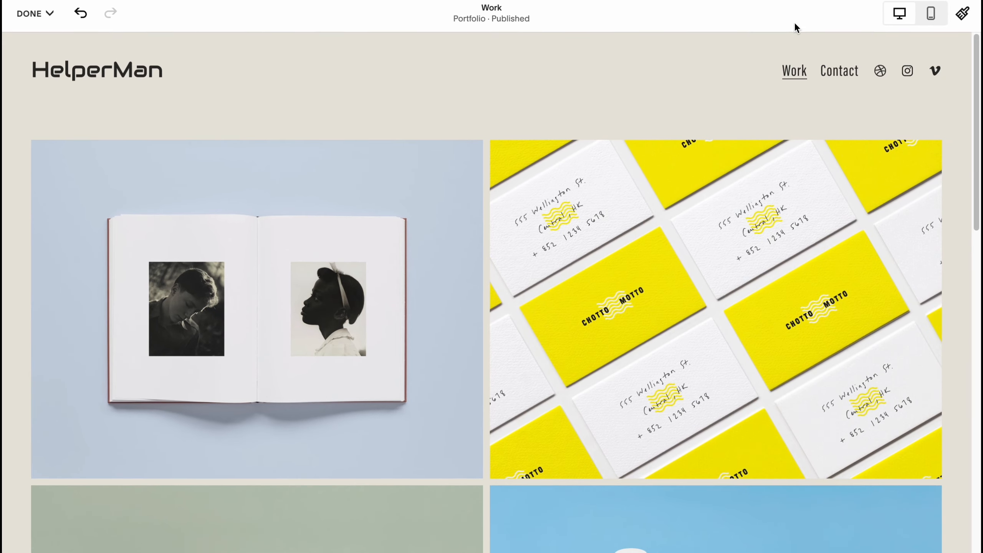
{"action": "left_click", "coordinate": [21, 22]}
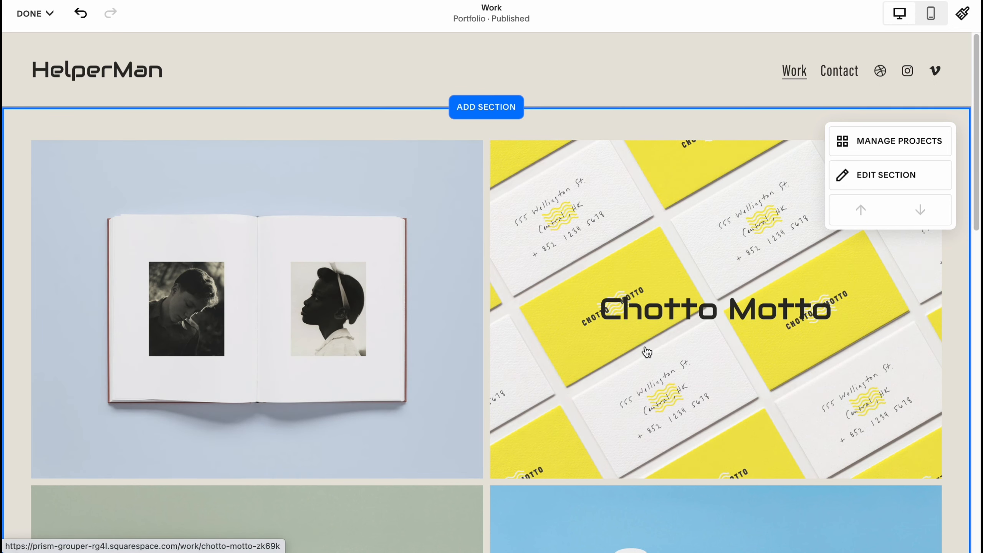
{"action": "mouse_move", "coordinate": [29, 13]}
{"action": "left_click", "coordinate": [31, 54]}
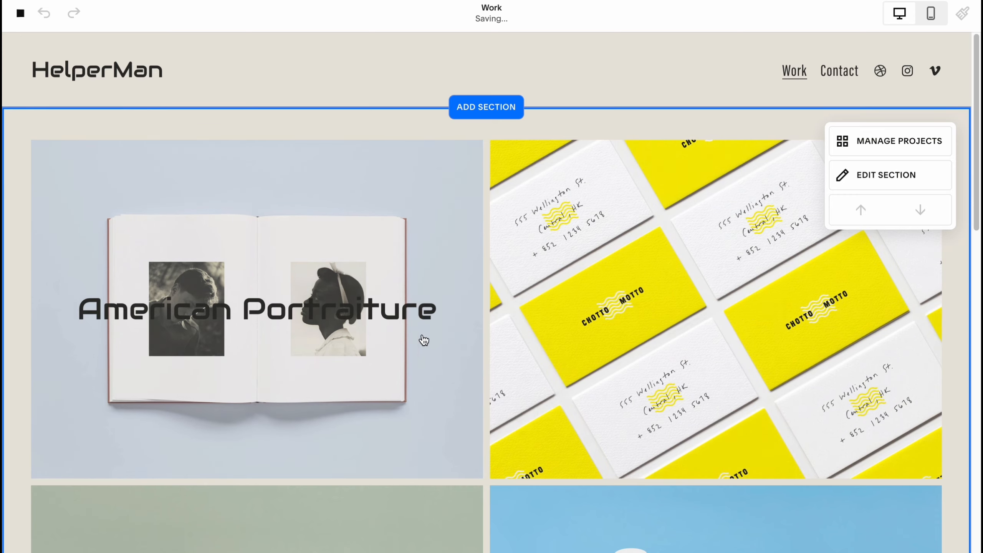
Look over the restyled Work page and browse the Intro and Contact layouts offered for a new section.
{"action": "scroll", "coordinate": [450, 347], "scroll_direction": "down", "scroll_amount": 10}
{"action": "scroll", "coordinate": [450, 344], "scroll_direction": "up", "scroll_amount": 10}
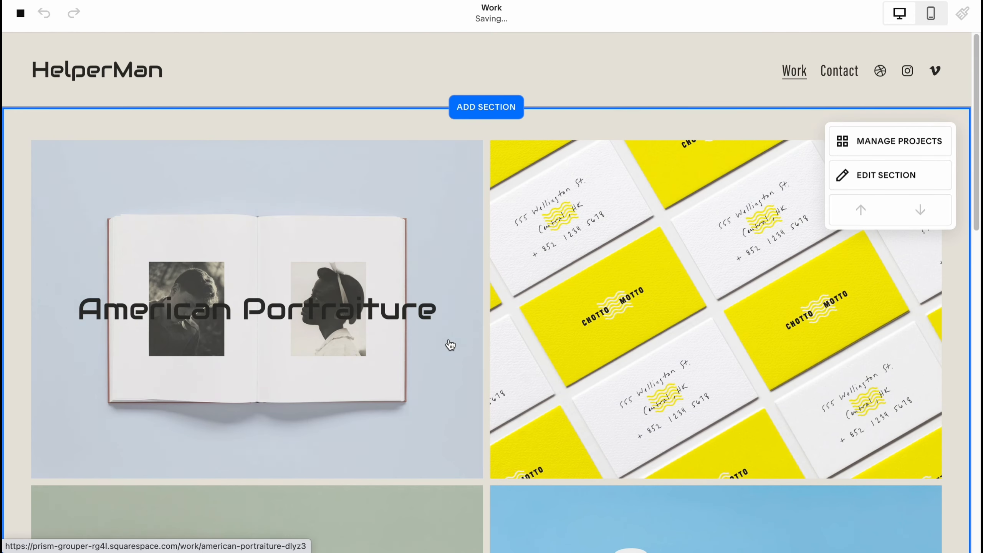
{"action": "left_click", "coordinate": [488, 110]}
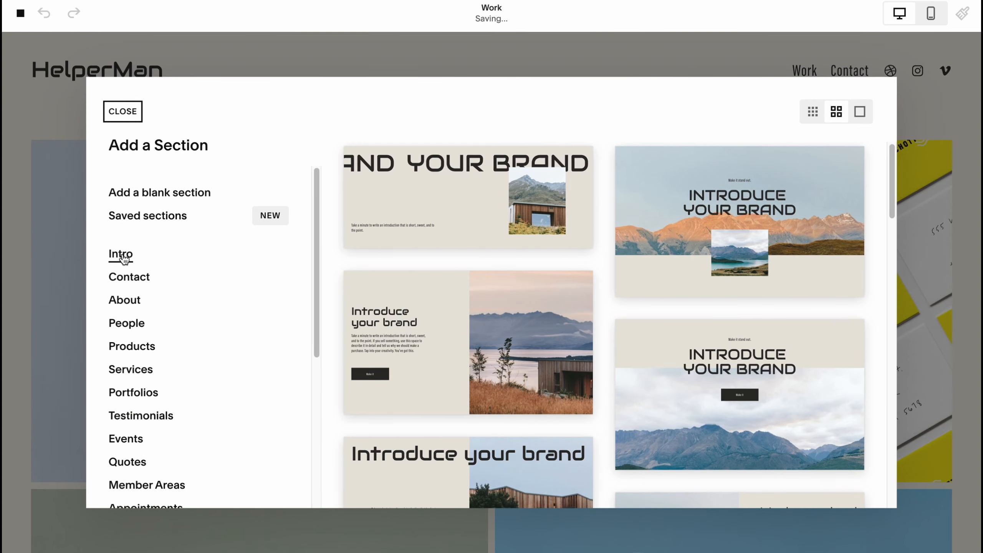
{"action": "left_click", "coordinate": [129, 277]}
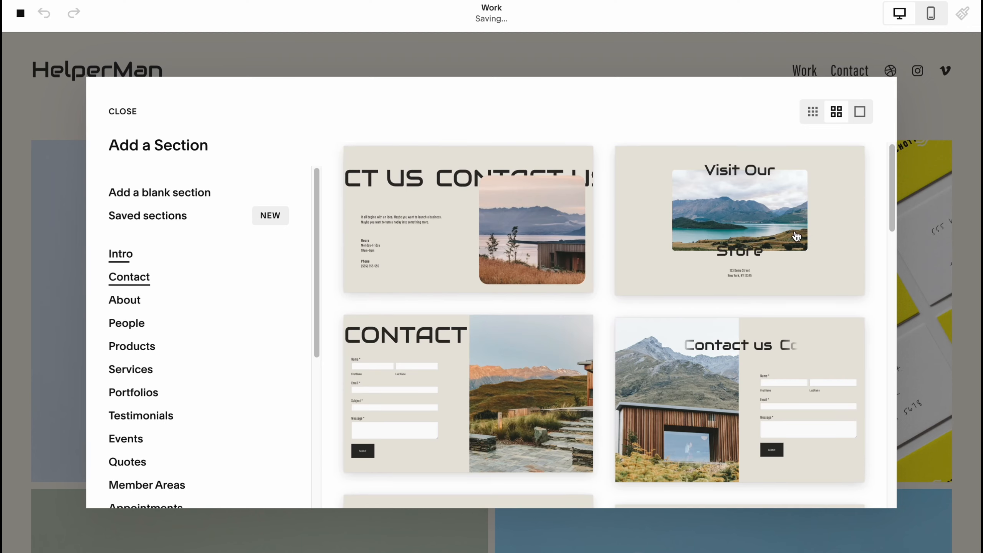
{"action": "scroll", "coordinate": [599, 279], "scroll_direction": "down", "scroll_amount": 3}
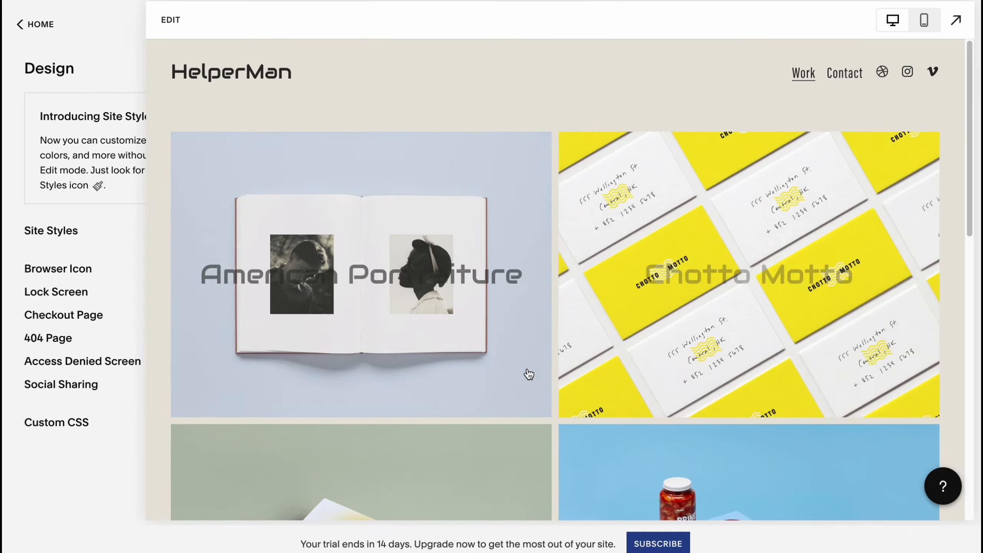
{"action": "left_click", "coordinate": [269, 171]}
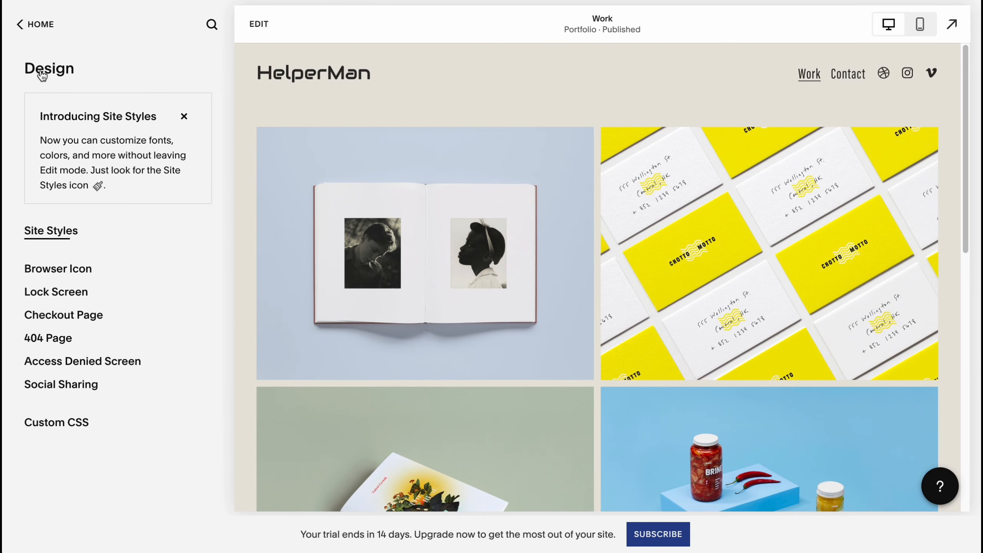
Review the site's Sales, Traffic and Geography analytics and return to the main site menu.
{"action": "left_click", "coordinate": [31, 27]}
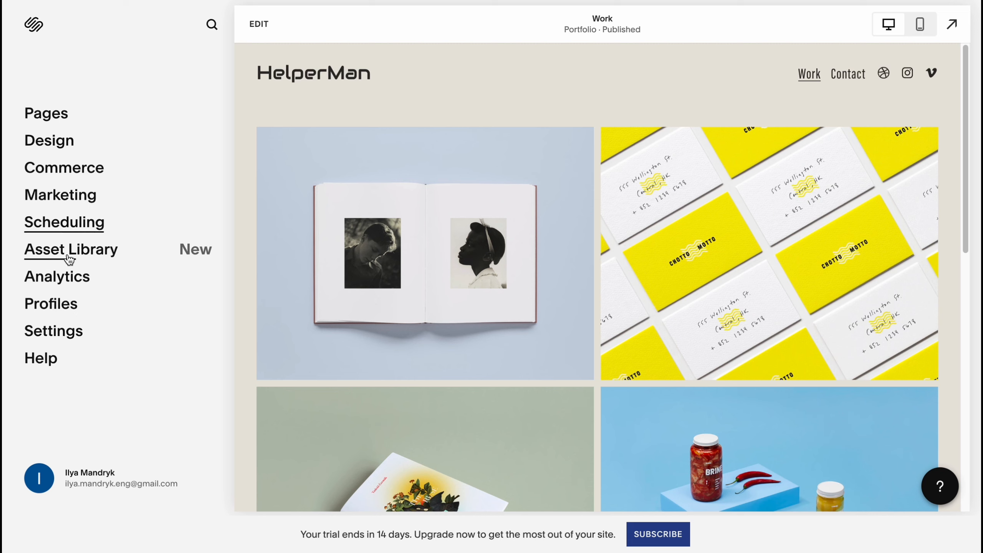
{"action": "left_click", "coordinate": [66, 280]}
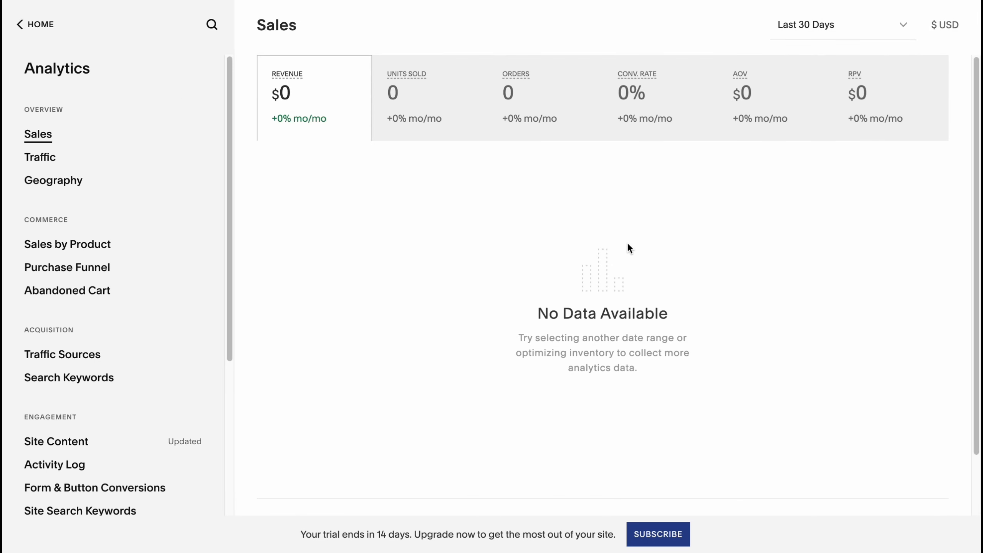
{"action": "left_click", "coordinate": [40, 157]}
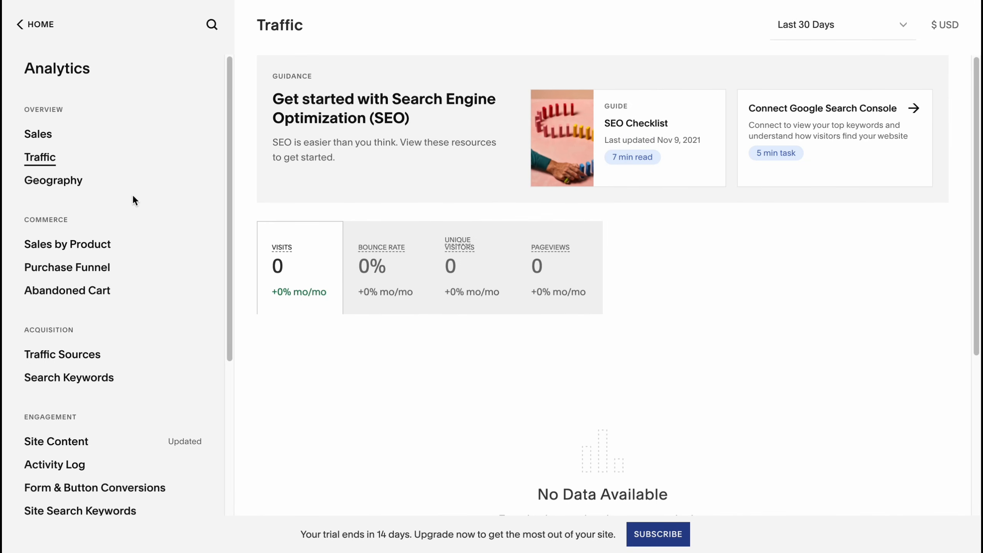
{"action": "left_click", "coordinate": [61, 180]}
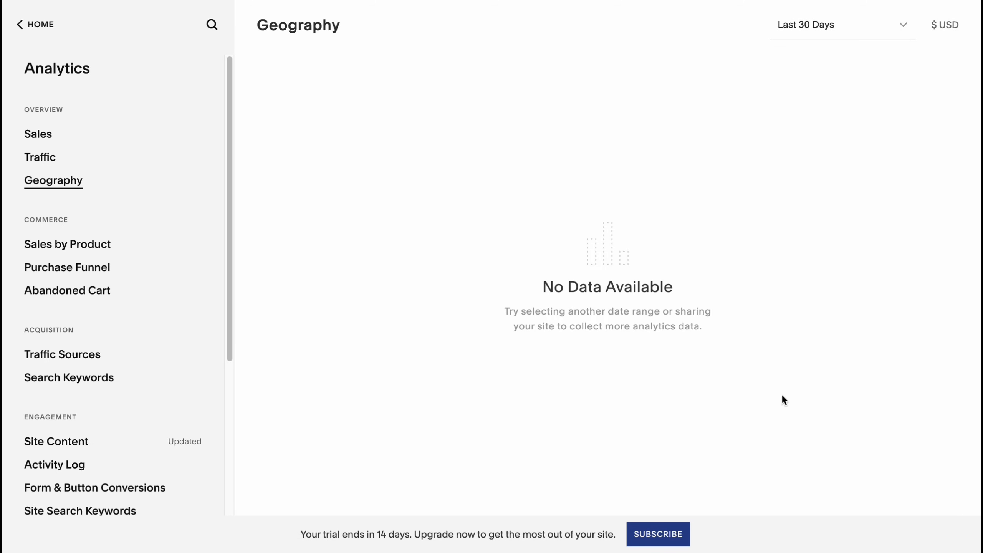
{"action": "left_click", "coordinate": [41, 25]}
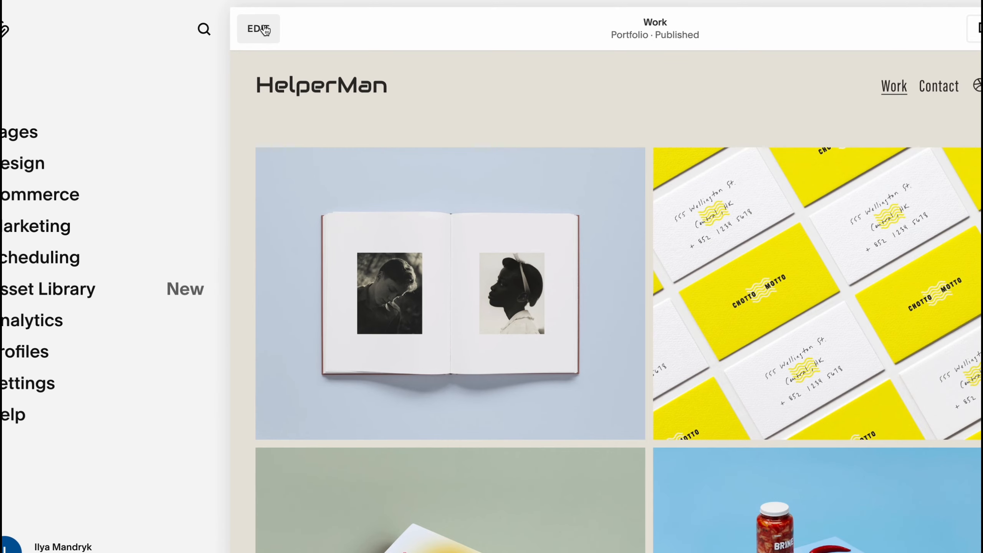
Open the Work page for editing and browse the People, Products, Services, Portfolios, Testimonials and Events section layouts.
{"action": "left_click", "coordinate": [263, 24]}
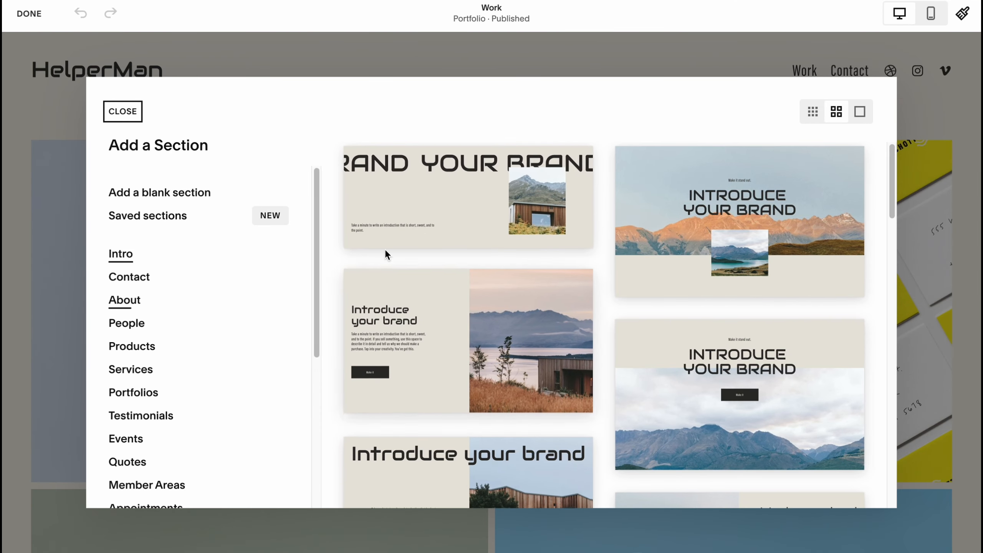
{"action": "left_click", "coordinate": [132, 329]}
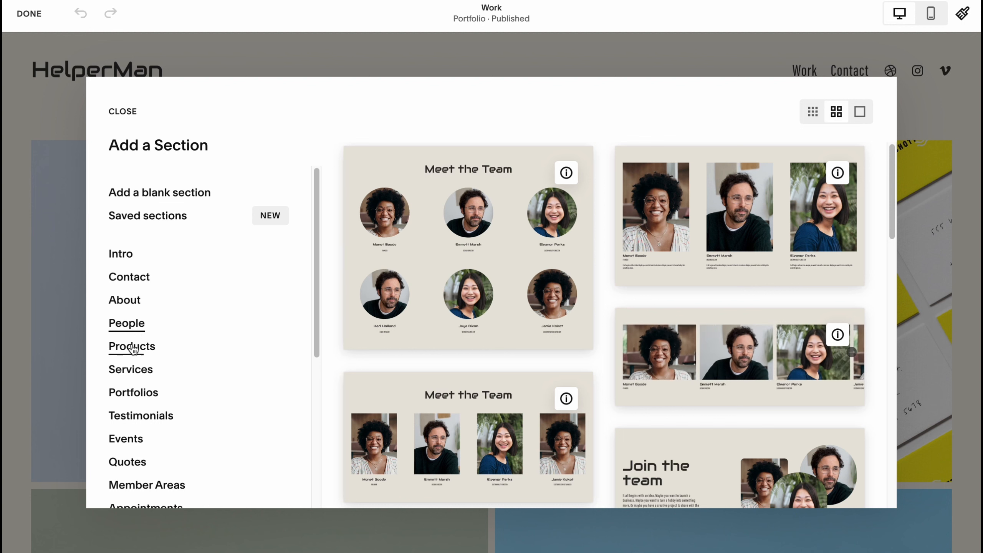
{"action": "left_click", "coordinate": [133, 348]}
{"action": "left_click", "coordinate": [131, 370]}
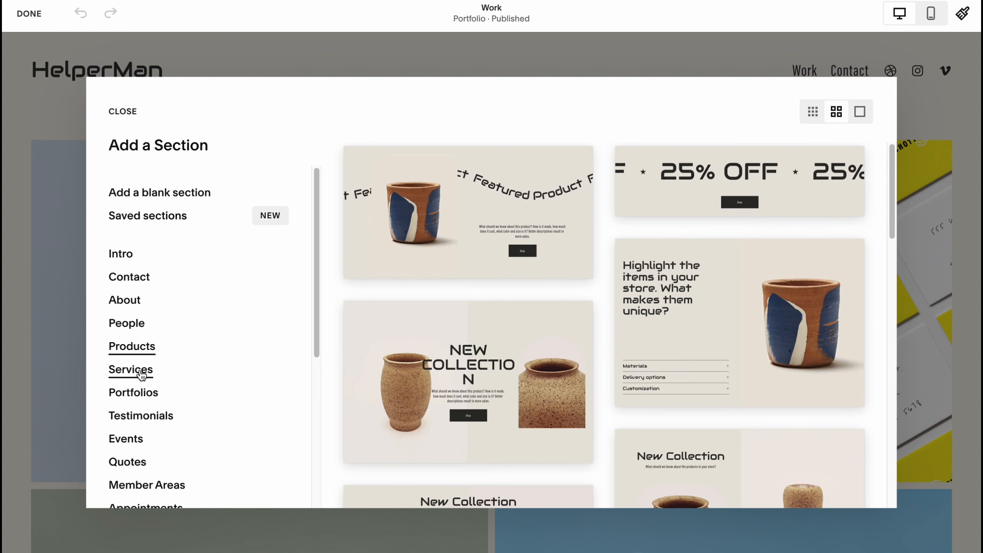
{"action": "left_click", "coordinate": [133, 393]}
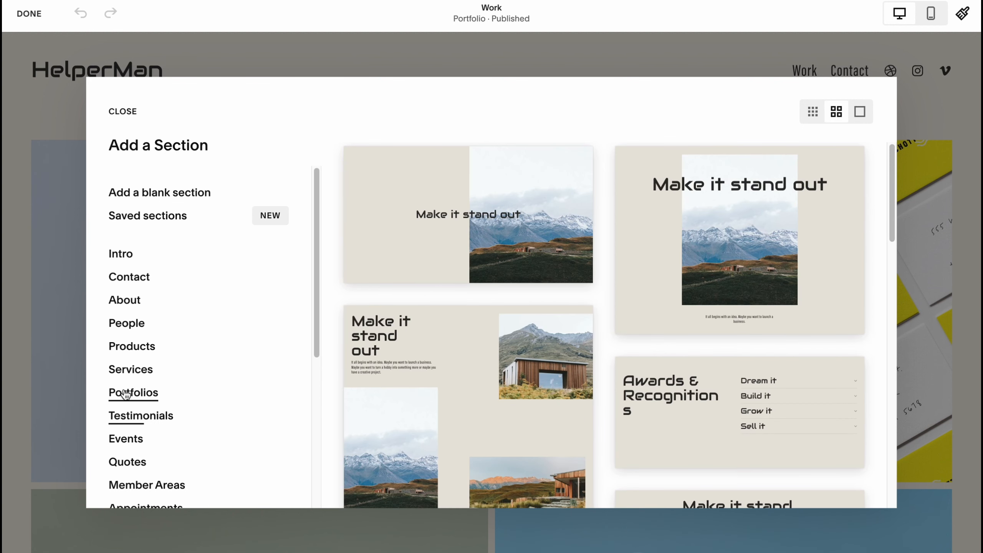
{"action": "scroll", "coordinate": [678, 345], "scroll_direction": "down", "scroll_amount": 5}
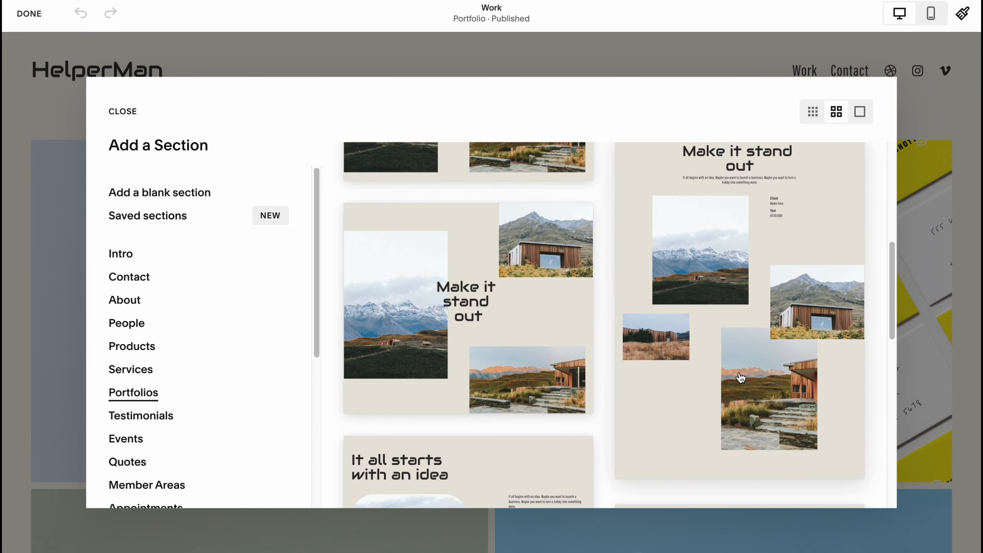
{"action": "scroll", "coordinate": [711, 383], "scroll_direction": "down", "scroll_amount": 5}
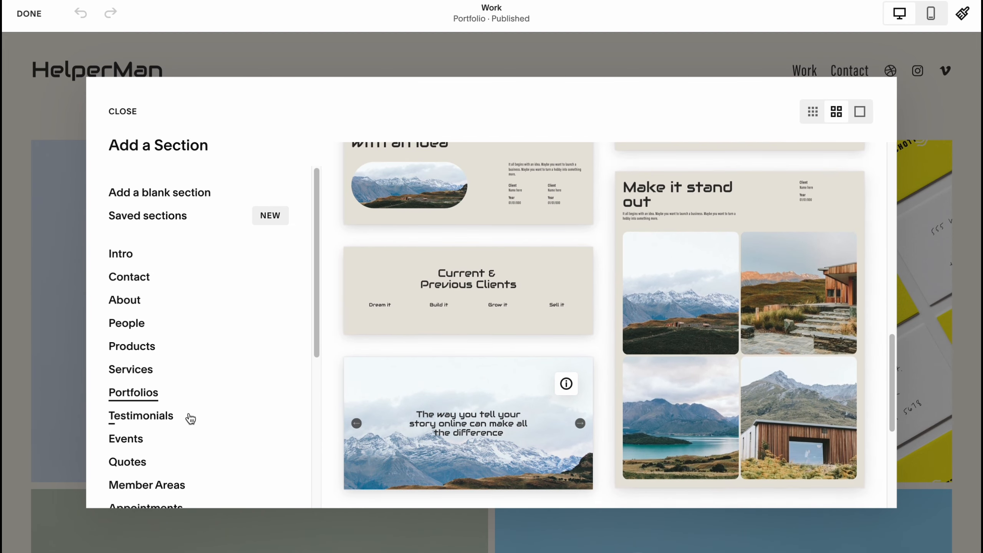
{"action": "left_click", "coordinate": [170, 416]}
{"action": "left_click", "coordinate": [118, 439]}
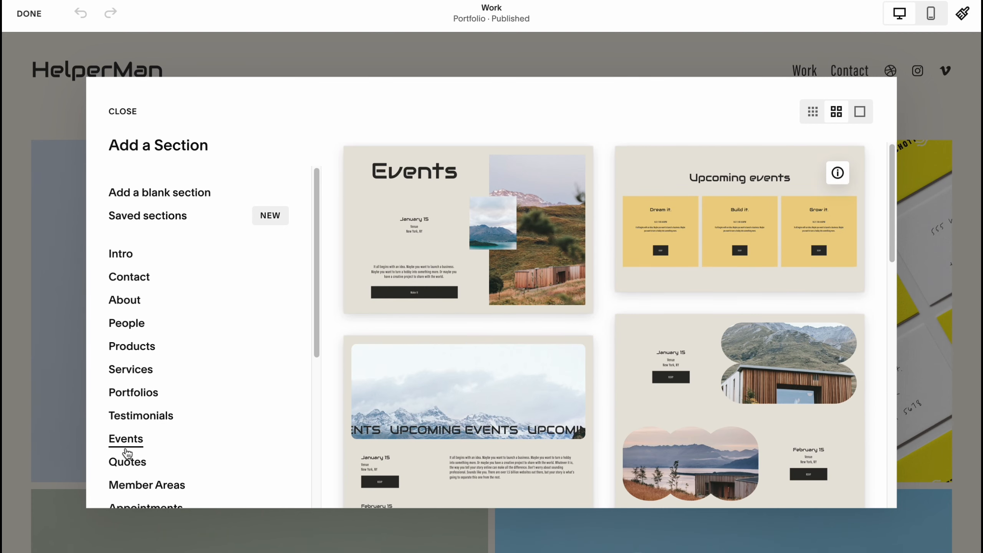
Add the Quotes section with the round portrait beside a long quote and move it below the portfolio grid.
{"action": "left_click", "coordinate": [124, 462]}
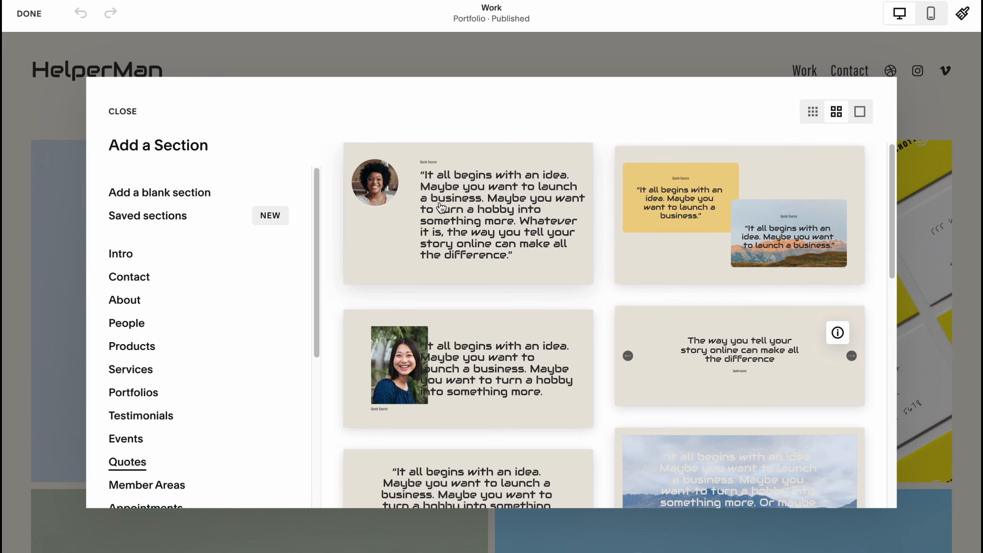
{"action": "left_click", "coordinate": [476, 211]}
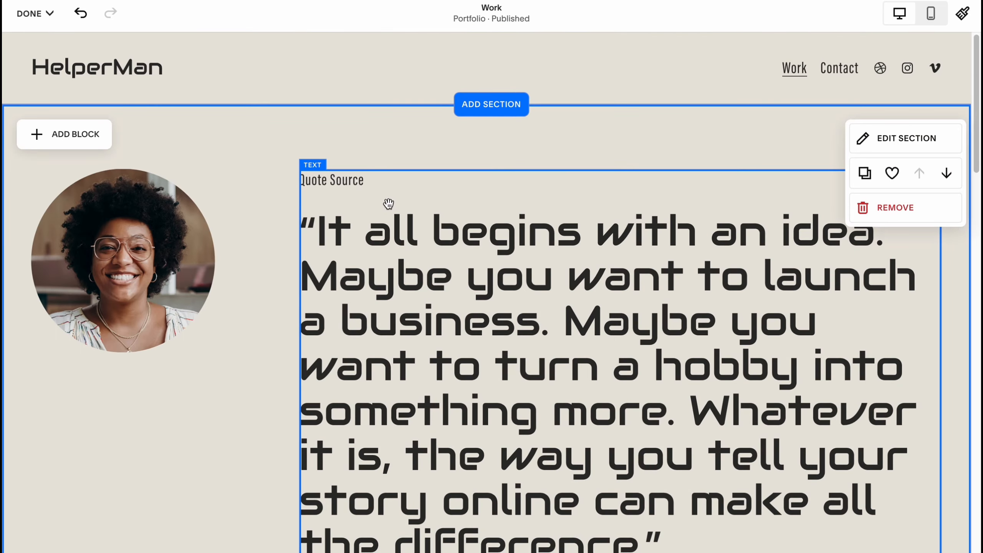
{"action": "left_click", "coordinate": [946, 175]}
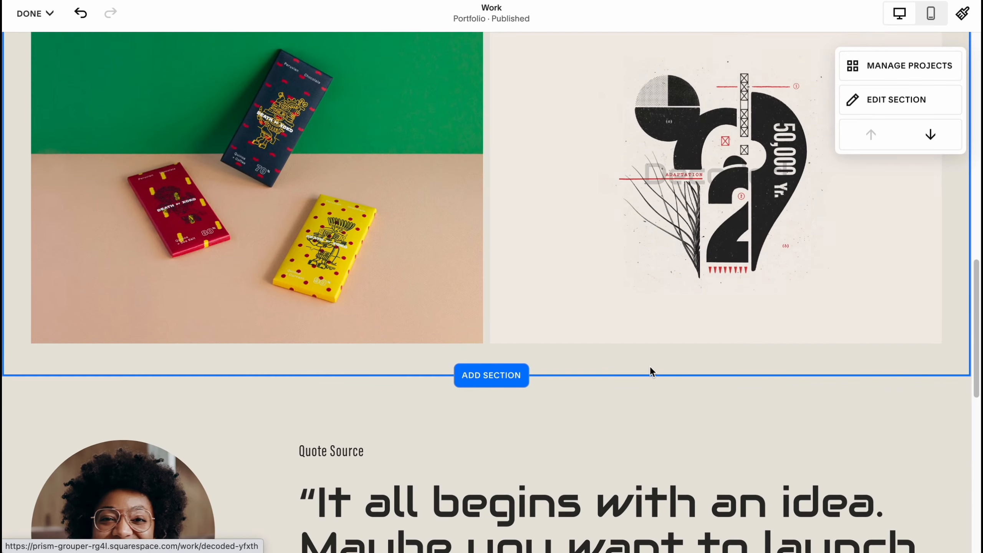
Look over the Work page from the project grid down to the new quote section.
{"action": "scroll", "coordinate": [158, 330], "scroll_direction": "up", "scroll_amount": 4}
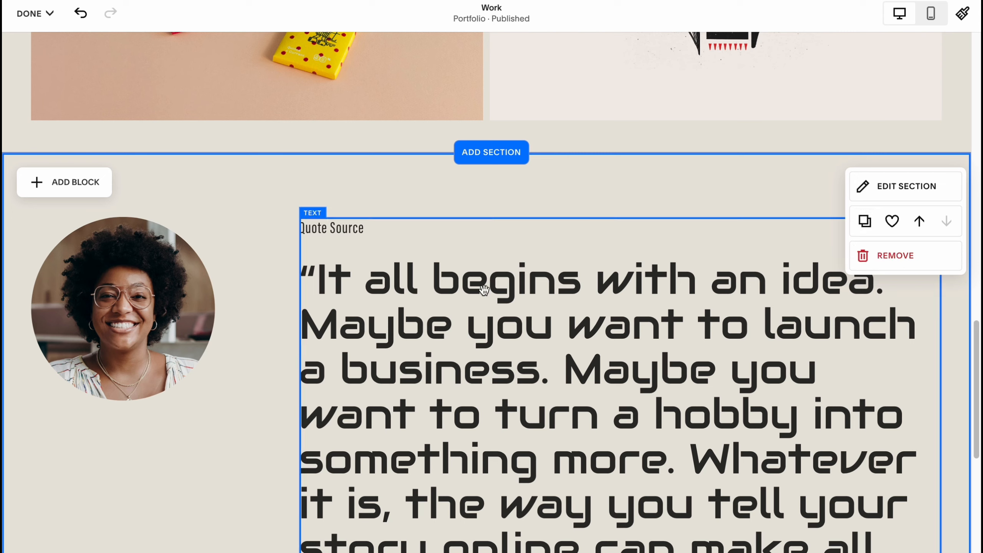
{"action": "scroll", "coordinate": [490, 285], "scroll_direction": "down", "scroll_amount": 3}
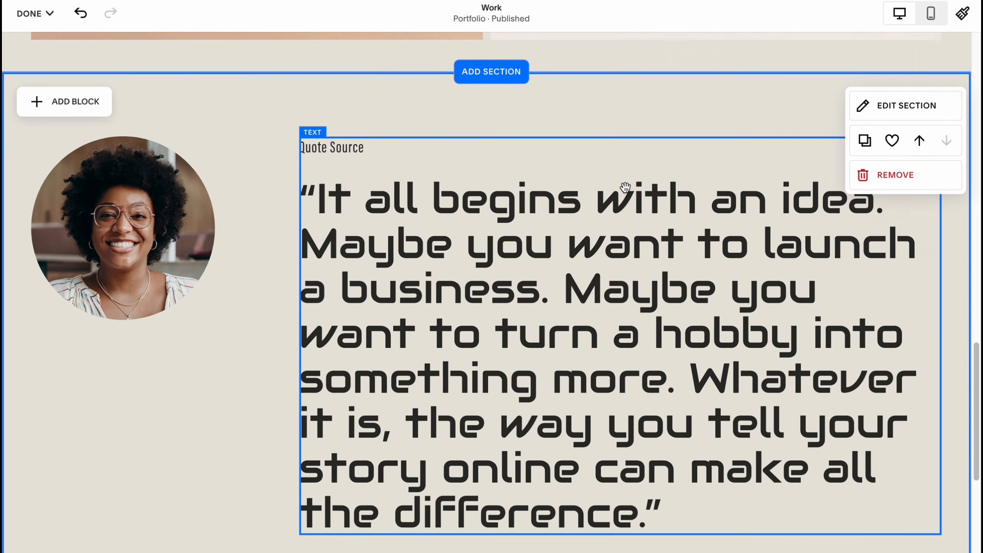
{"action": "scroll", "coordinate": [357, 226], "scroll_direction": "up", "scroll_amount": 20}
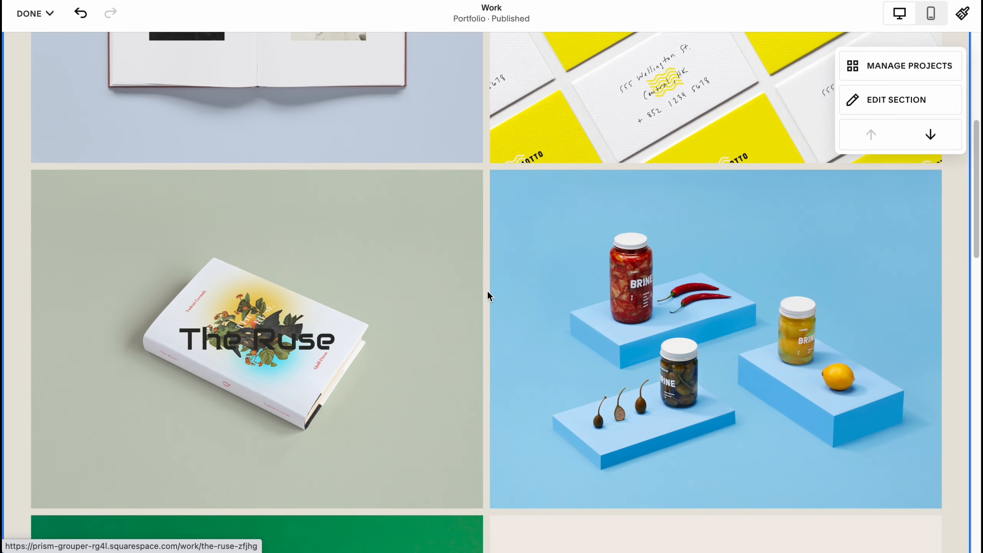
{"action": "scroll", "coordinate": [489, 289], "scroll_direction": "up", "scroll_amount": 2}
{"action": "scroll", "coordinate": [498, 291], "scroll_direction": "down", "scroll_amount": 14}
{"action": "scroll", "coordinate": [498, 291], "scroll_direction": "down", "scroll_amount": 5}
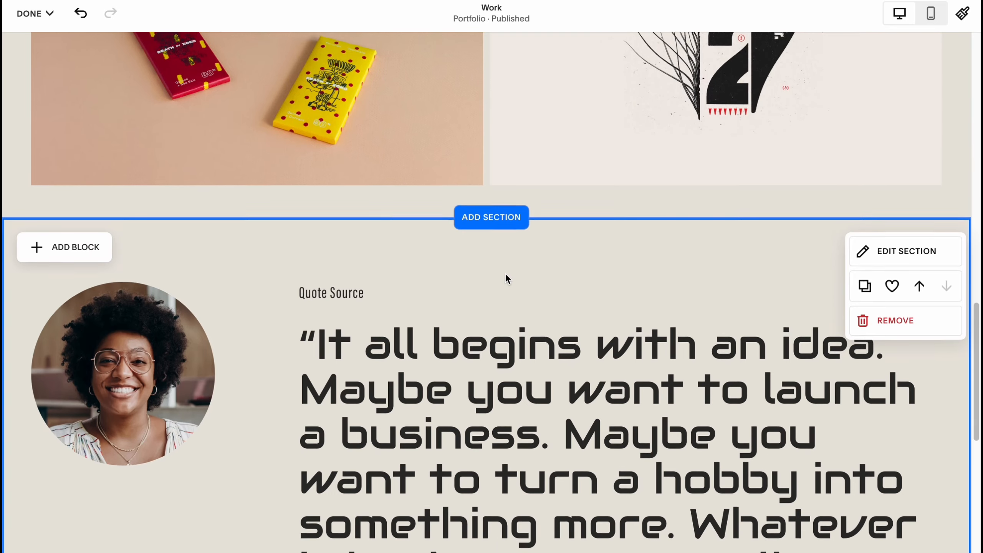
{"action": "scroll", "coordinate": [505, 272], "scroll_direction": "up", "scroll_amount": 3}
{"action": "scroll", "coordinate": [518, 327], "scroll_direction": "down", "scroll_amount": 9}
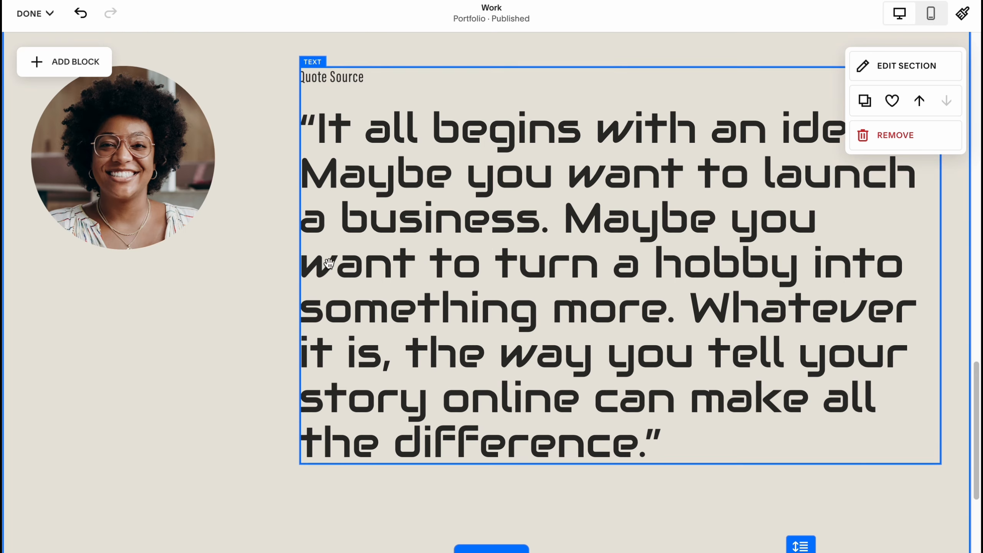
{"action": "scroll", "coordinate": [325, 260], "scroll_direction": "up", "scroll_amount": 2}
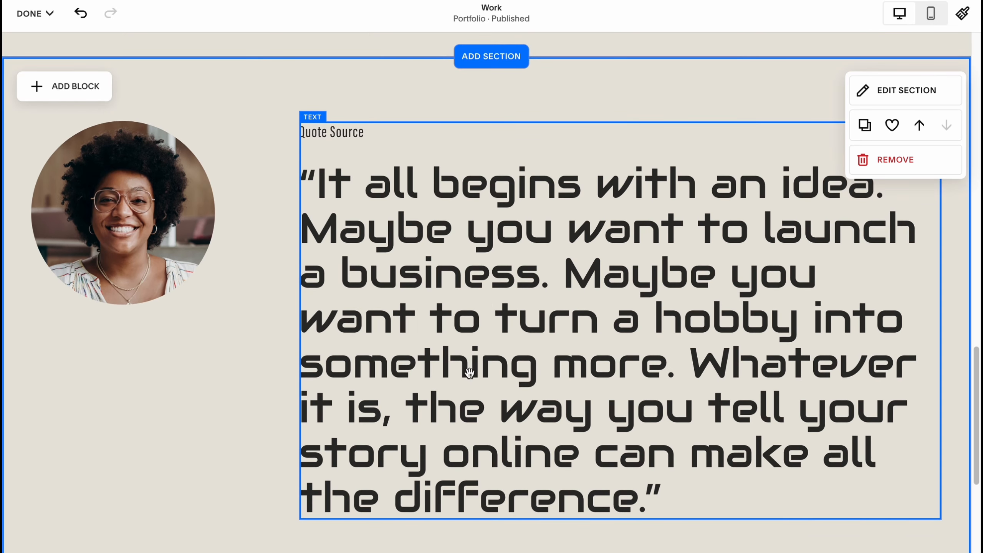
Turn on the lightbox with the Dark Overlay theme and the image overlay for the quote section's portrait.
{"action": "left_click", "coordinate": [142, 213]}
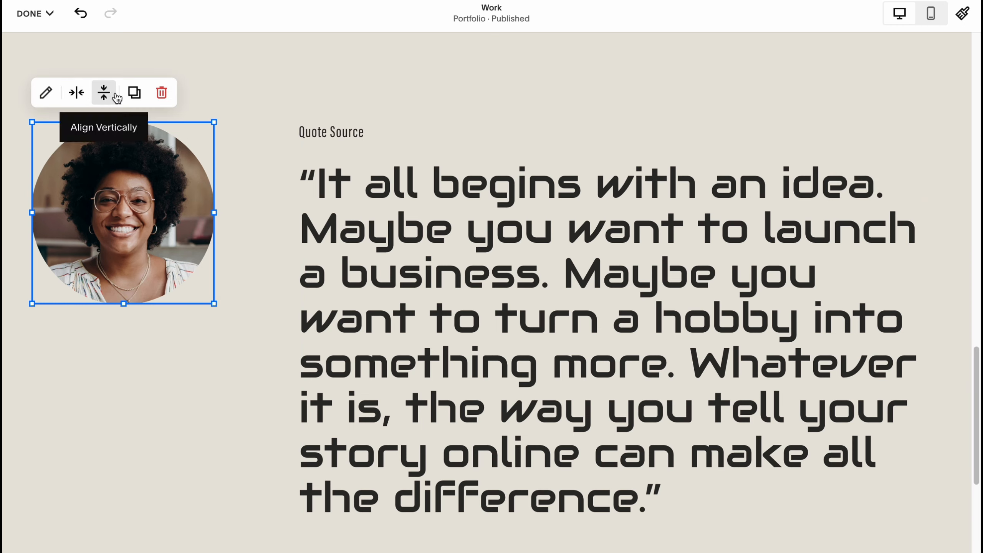
{"action": "left_click", "coordinate": [45, 94]}
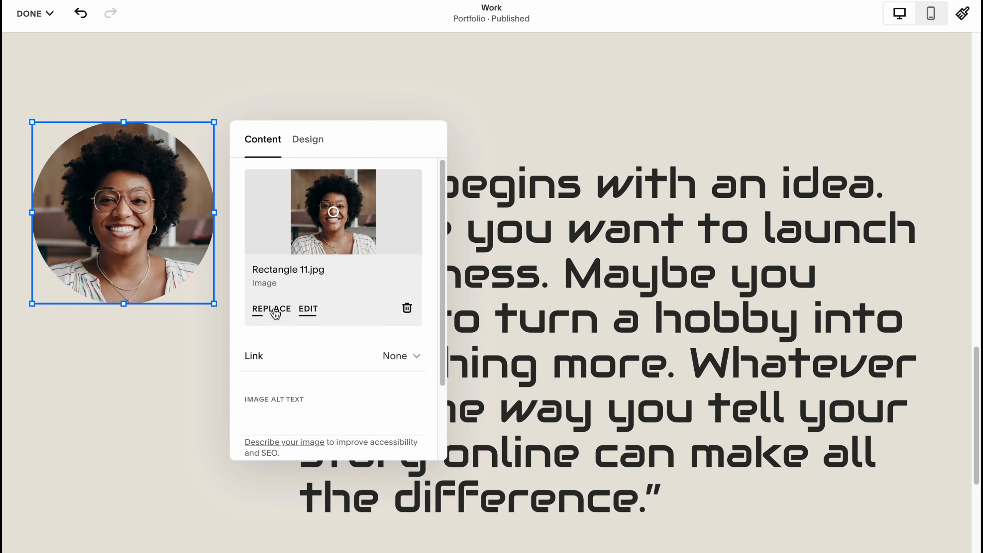
{"action": "left_click", "coordinate": [308, 149]}
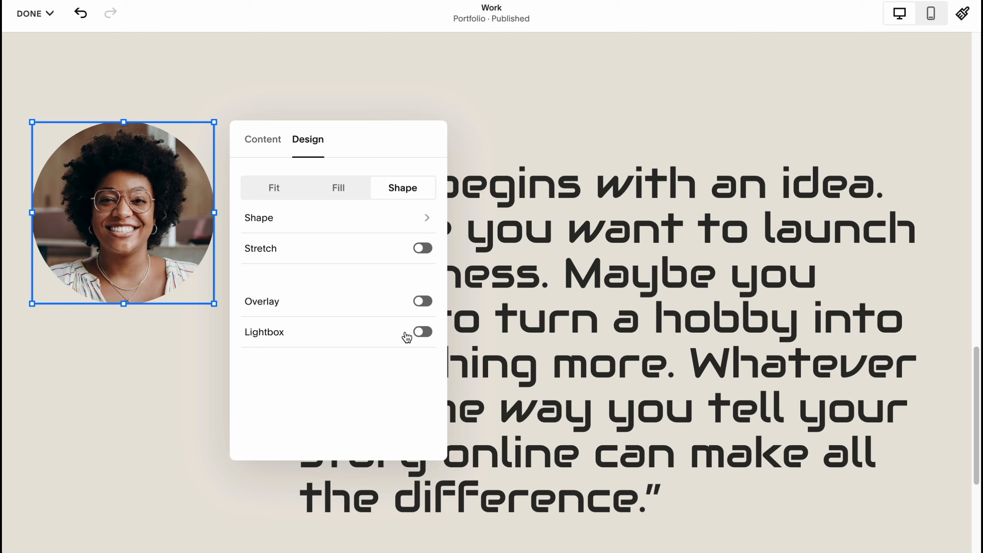
{"action": "left_click", "coordinate": [421, 331]}
{"action": "left_click", "coordinate": [419, 358]}
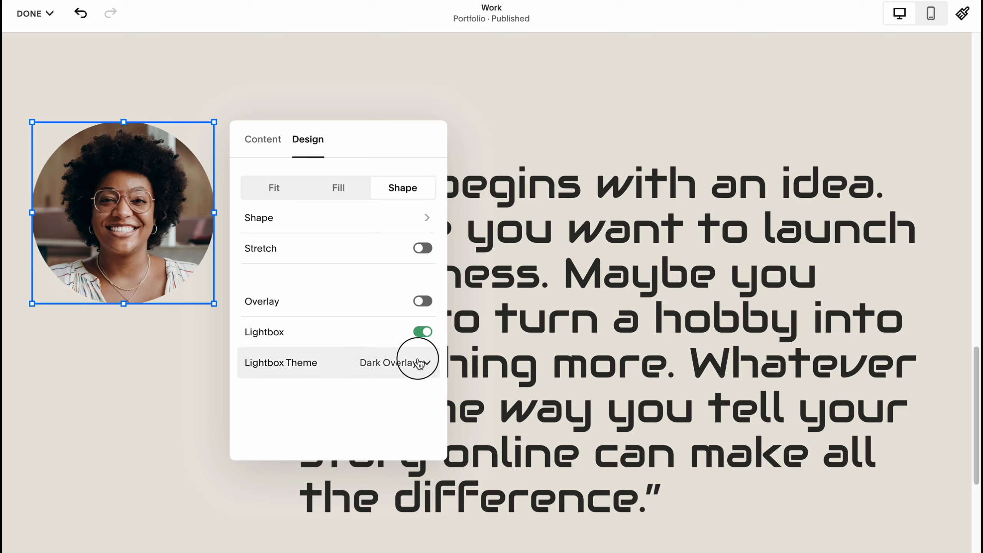
{"action": "left_click", "coordinate": [352, 364]}
{"action": "left_click", "coordinate": [421, 304]}
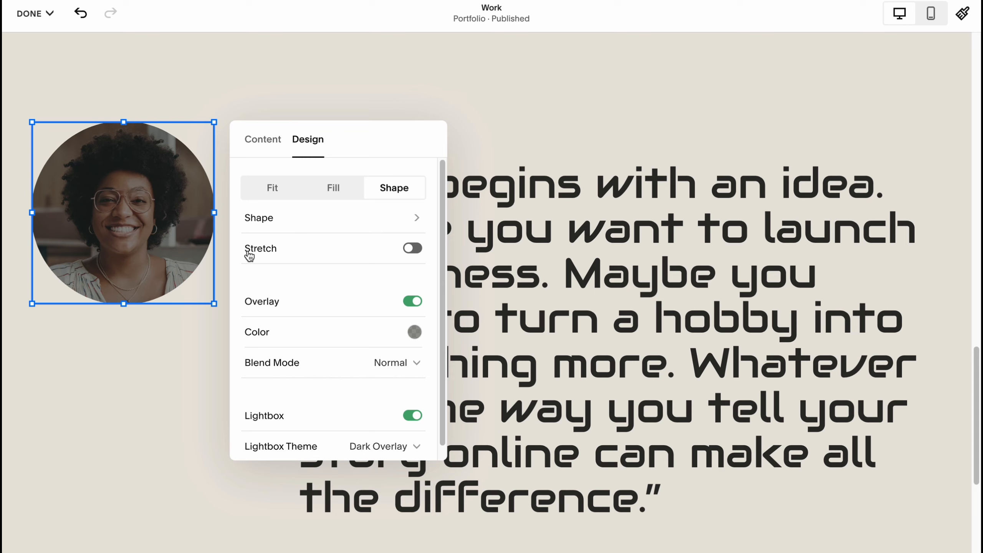
Try the diamond and quarter-circle shapes on the portrait, settle on the 1:1 four-lobed clover and close the image settings.
{"action": "left_click", "coordinate": [385, 217]}
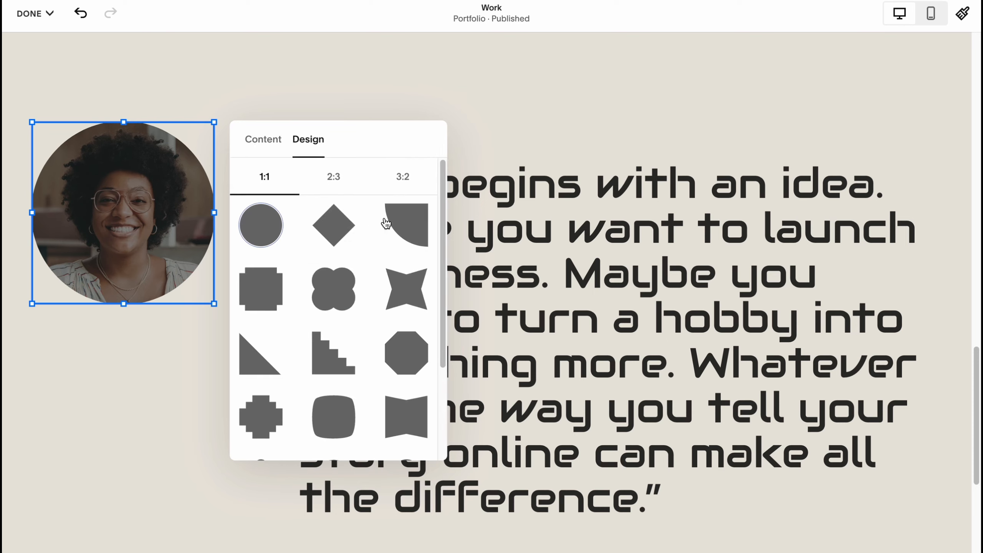
{"action": "left_click", "coordinate": [349, 229]}
{"action": "left_click", "coordinate": [410, 225]}
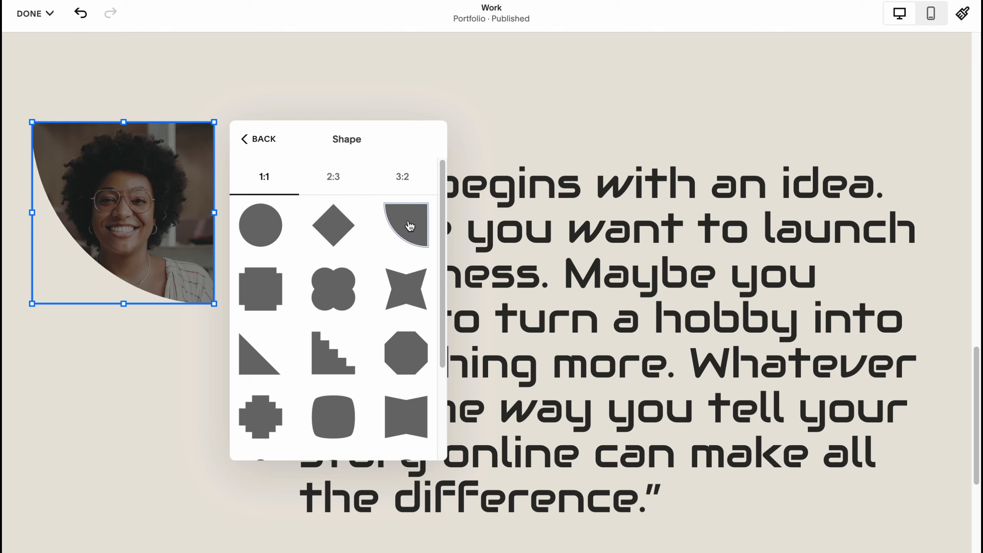
{"action": "left_click", "coordinate": [348, 282]}
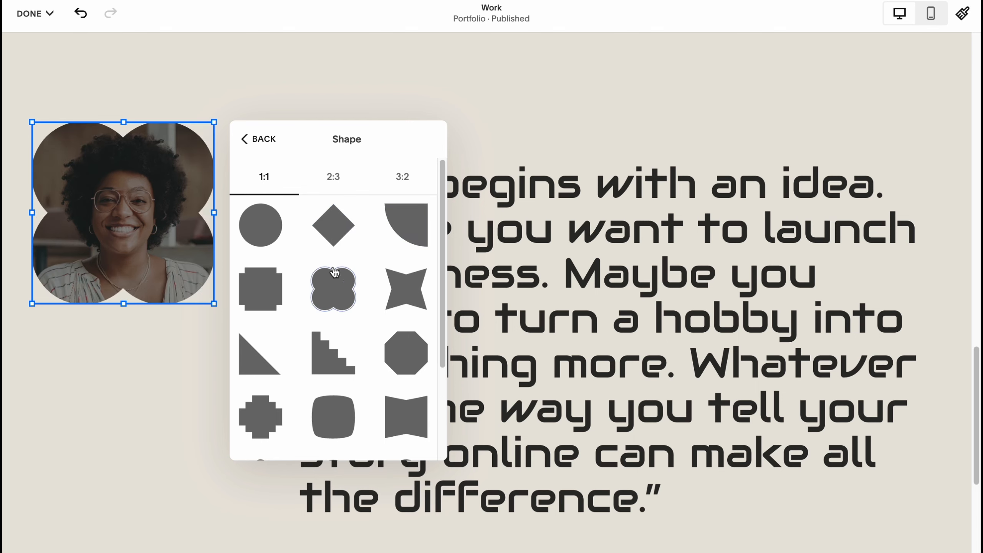
{"action": "left_click", "coordinate": [257, 140]}
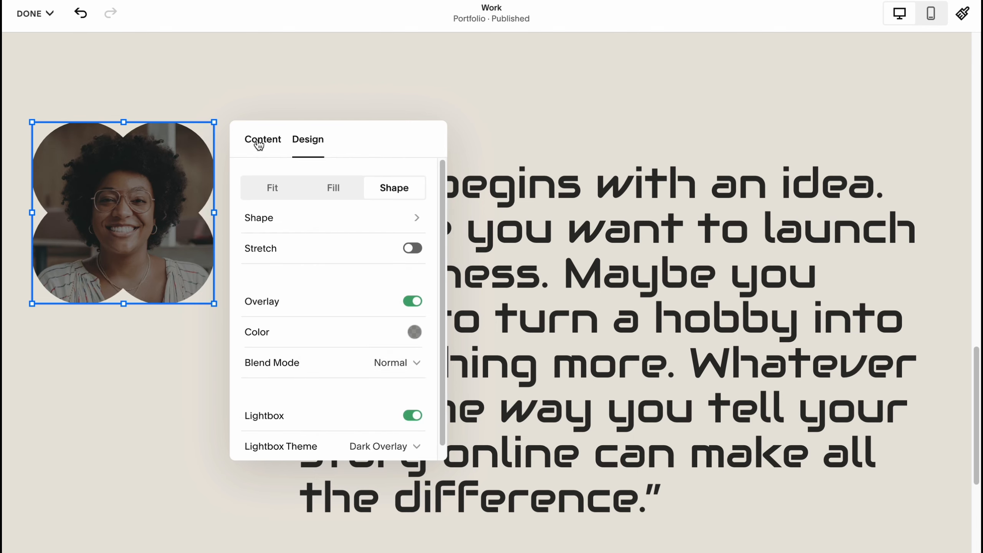
{"action": "left_click", "coordinate": [358, 77]}
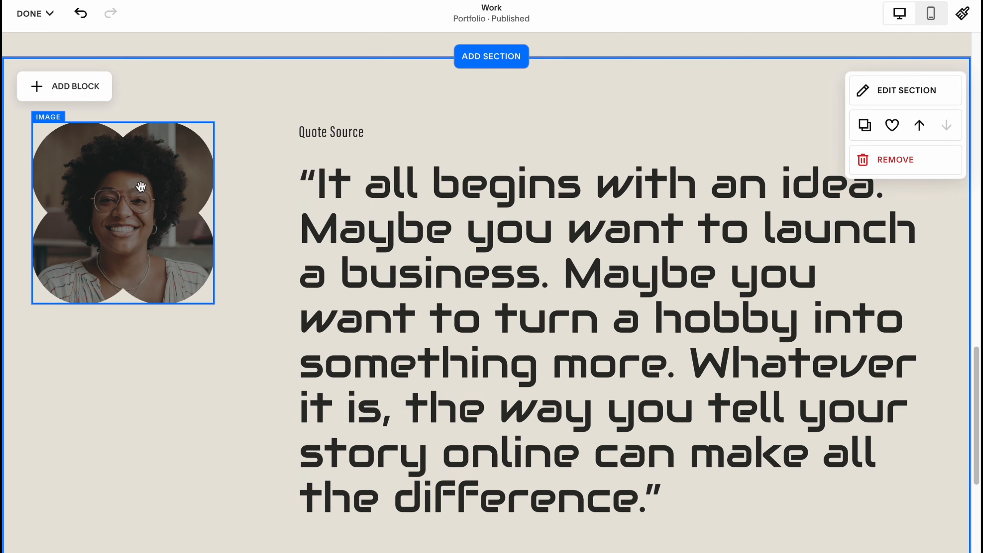
Replace the placeholder quote beside the portrait with "Best Tutorials Here" and leave the text block.
{"action": "left_click", "coordinate": [538, 319]}
{"action": "left_click", "coordinate": [529, 315]}
{"action": "double_click", "coordinate": [529, 315]}
{"action": "left_click", "coordinate": [395, 236]}
{"action": "left_click_drag", "start_coordinate": [319, 179], "coordinate": [635, 486]}
{"action": "type", "text": "Best Tu"}
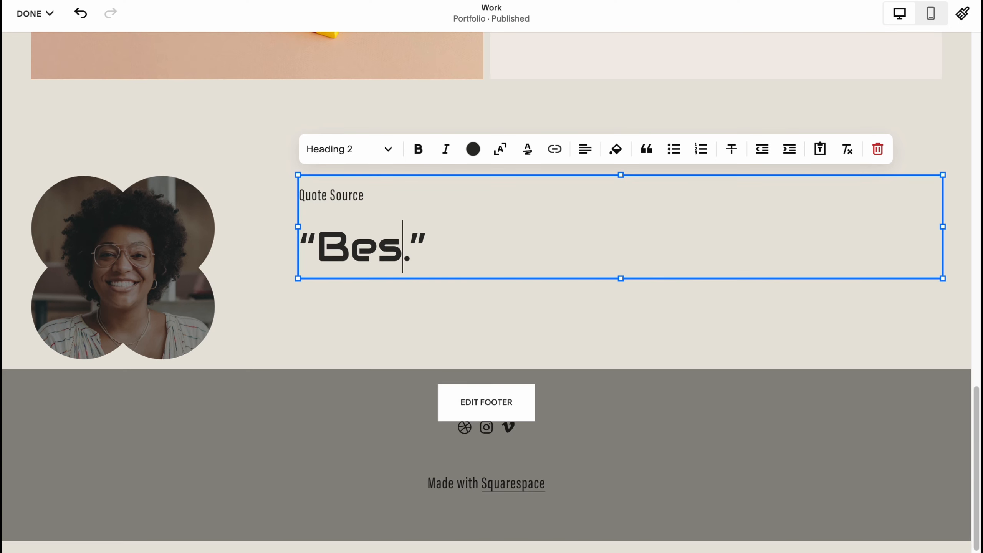
{"action": "type", "text": "torials "}
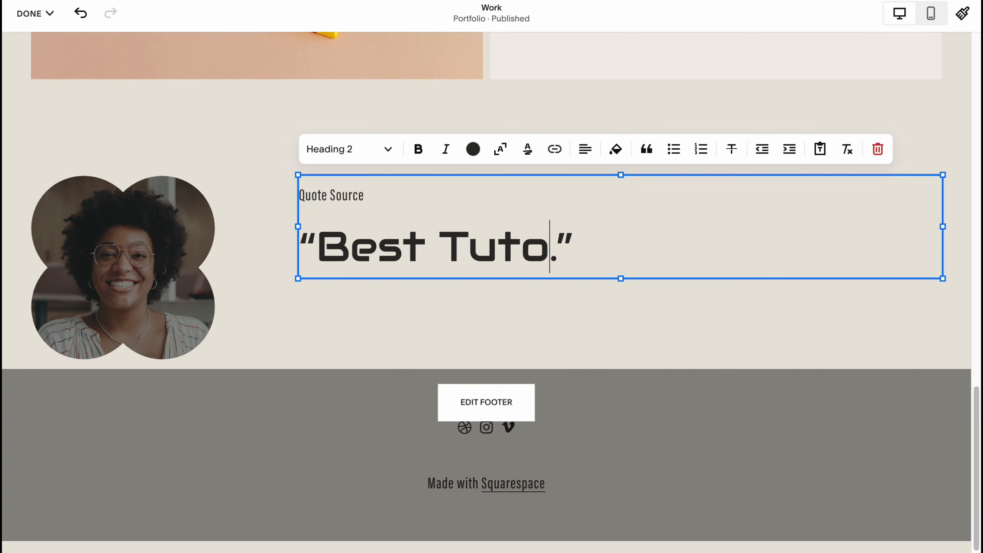
{"action": "type", "text": "Here"}
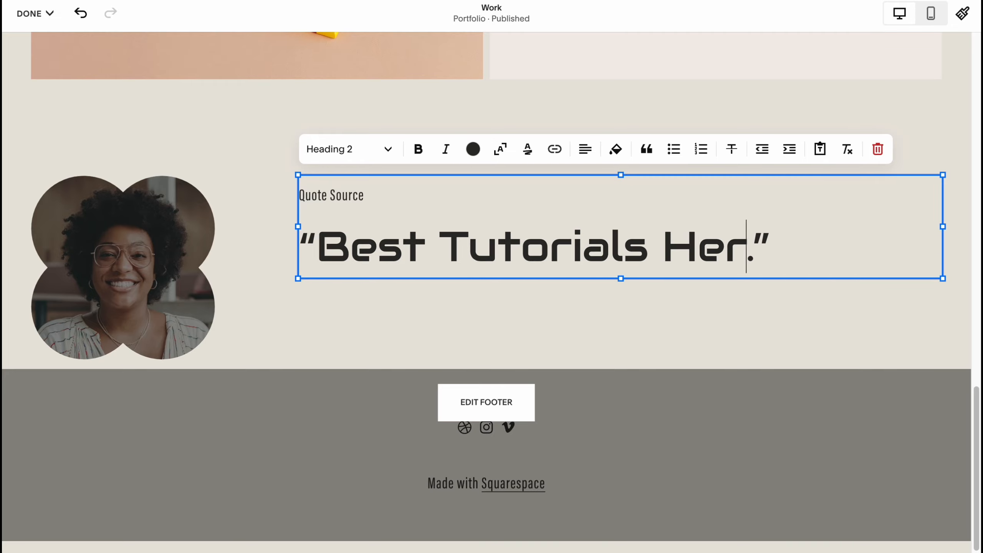
{"action": "left_click", "coordinate": [770, 451]}
{"action": "left_click", "coordinate": [873, 310]}
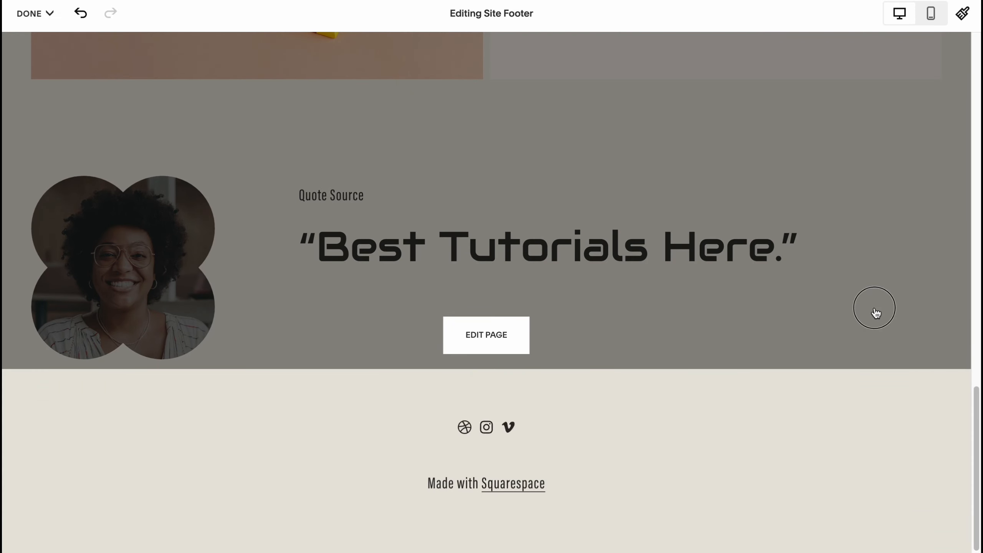
Look over the Work page from the quote section up to the header and project grid and back down to the footer.
{"action": "scroll", "coordinate": [779, 334], "scroll_direction": "up", "scroll_amount": 5}
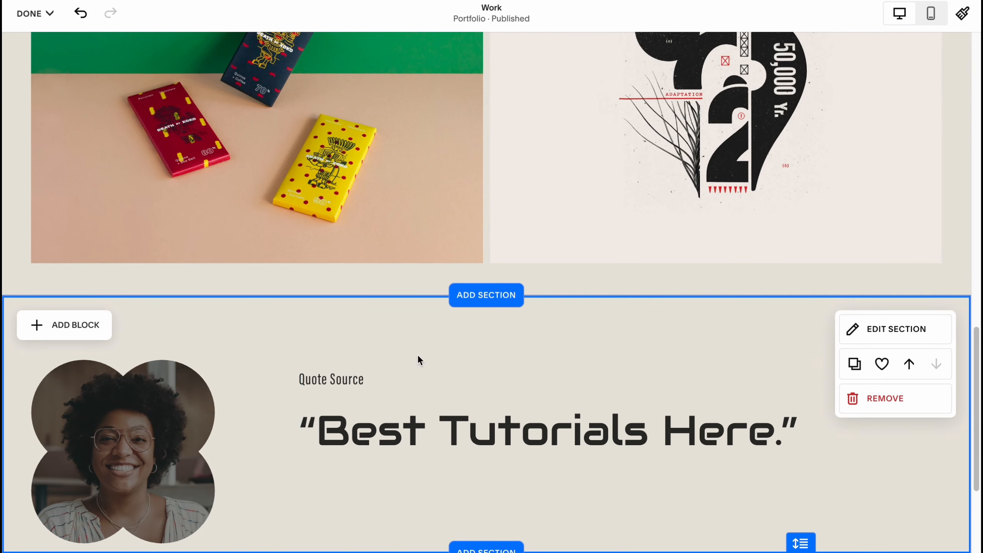
{"action": "scroll", "coordinate": [414, 349], "scroll_direction": "up", "scroll_amount": 4}
{"action": "scroll", "coordinate": [669, 289], "scroll_direction": "up", "scroll_amount": 15}
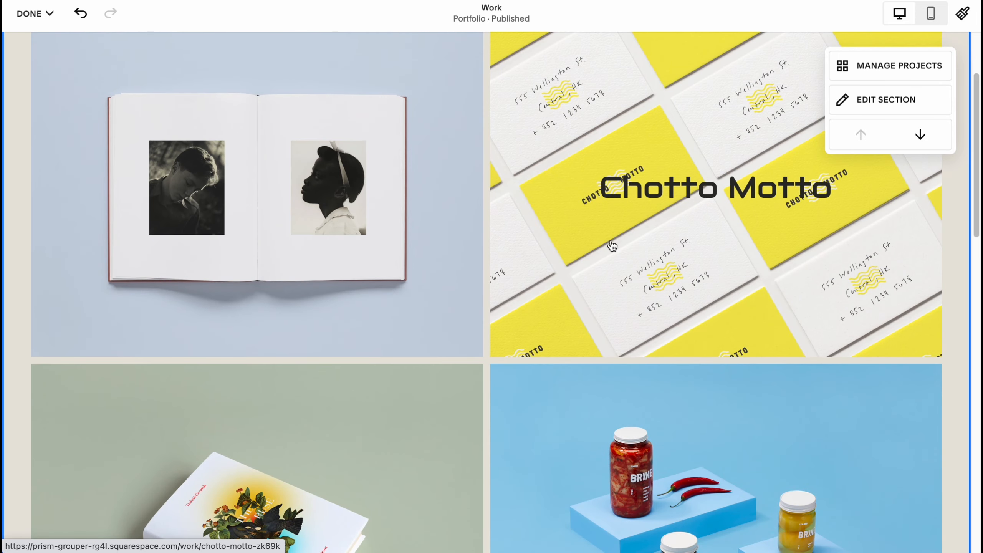
{"action": "scroll", "coordinate": [581, 241], "scroll_direction": "up", "scroll_amount": 3}
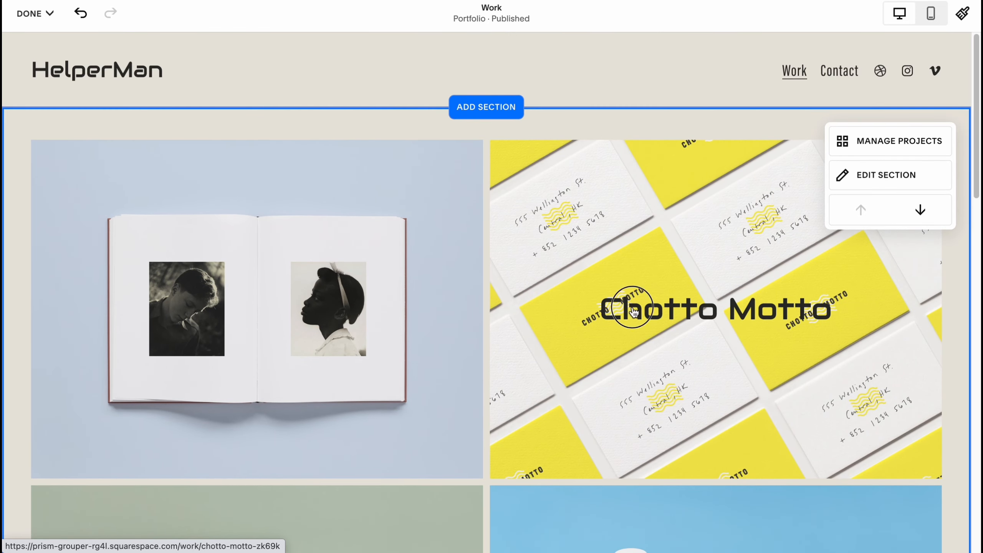
{"action": "left_click", "coordinate": [878, 145]}
{"action": "left_click", "coordinate": [501, 310]}
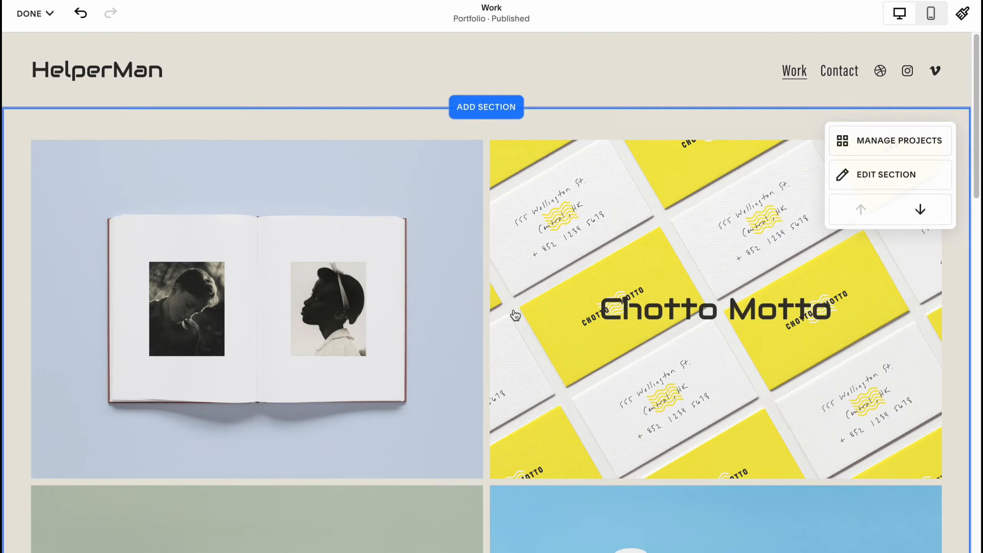
{"action": "scroll", "coordinate": [616, 265], "scroll_direction": "down", "scroll_amount": 15}
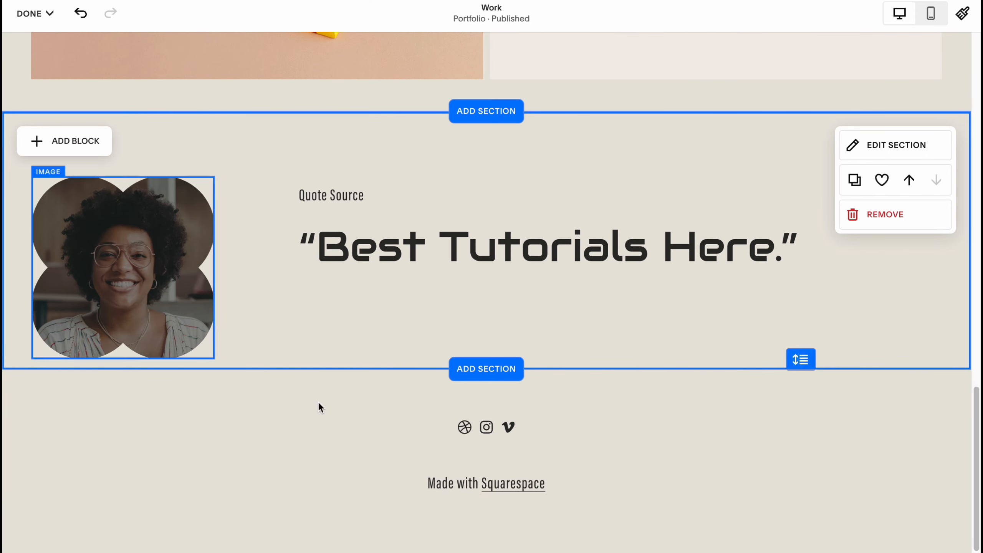
Open the site footer for editing and return to editing the Work page.
{"action": "mouse_move", "coordinate": [497, 454]}
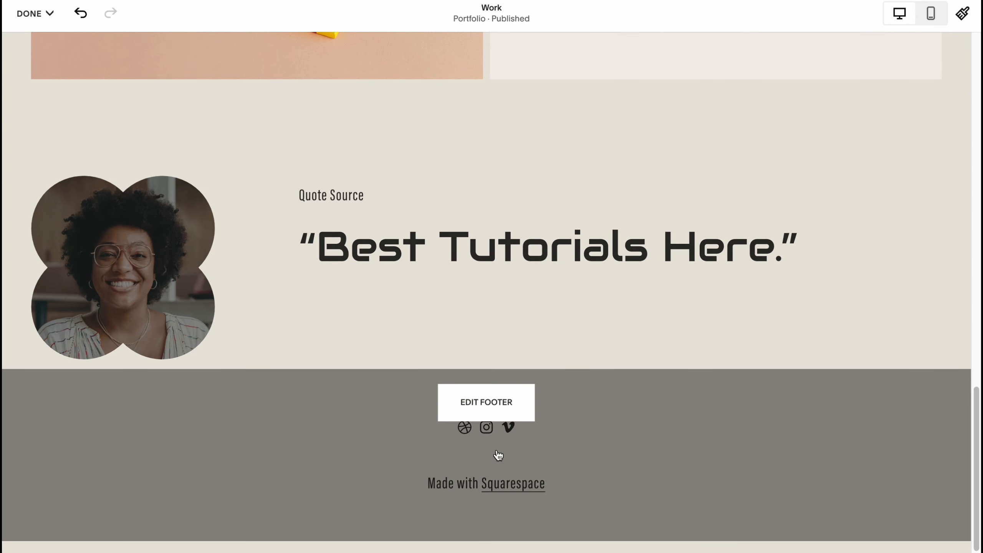
{"action": "left_click", "coordinate": [494, 404]}
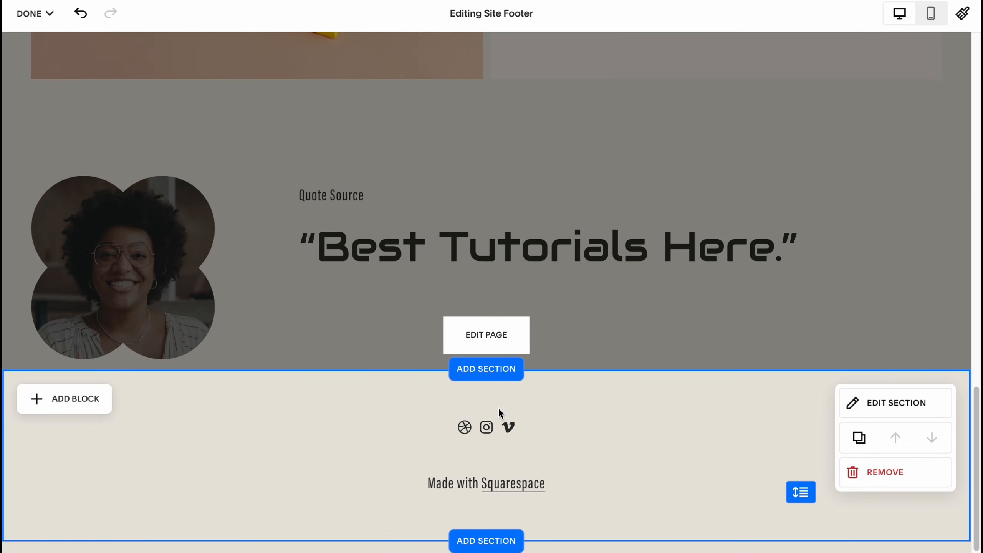
{"action": "left_click", "coordinate": [710, 338]}
Save the changes to the Work page and check the saved page from the project grid down to the quote section.
{"action": "scroll", "coordinate": [498, 310], "scroll_direction": "up", "scroll_amount": 5}
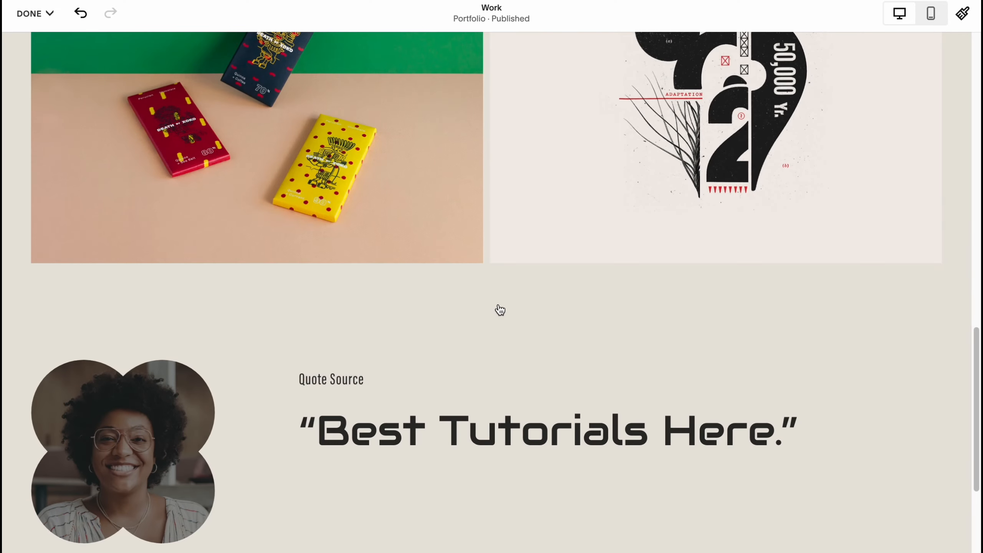
{"action": "scroll", "coordinate": [678, 317], "scroll_direction": "up", "scroll_amount": 10}
{"action": "scroll", "coordinate": [678, 316], "scroll_direction": "up", "scroll_amount": 5}
{"action": "left_click", "coordinate": [48, 14]}
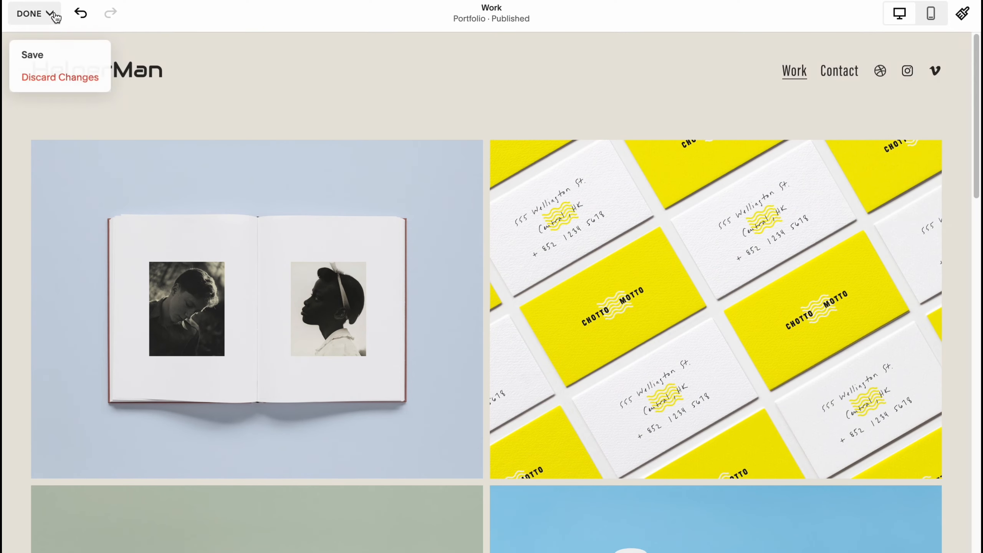
{"action": "left_click", "coordinate": [42, 58]}
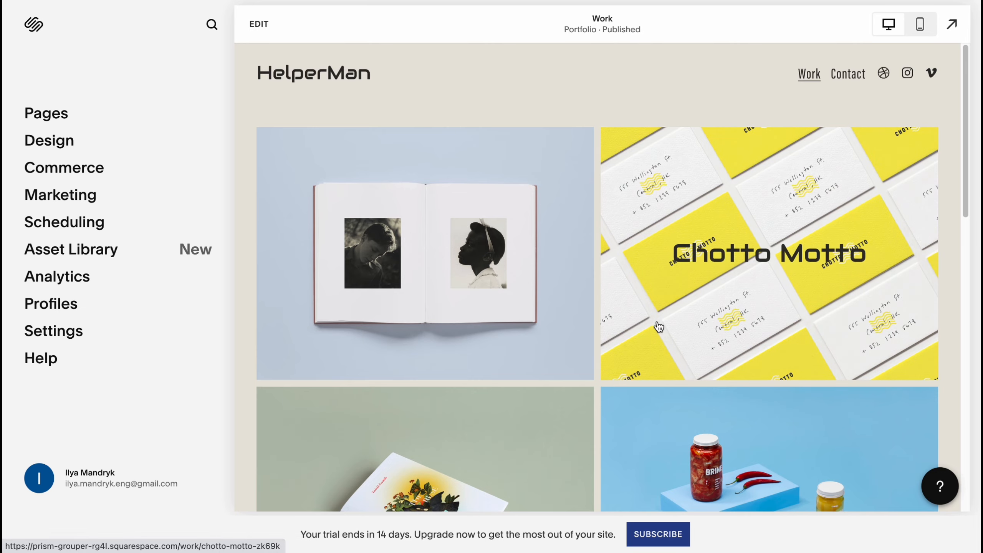
{"action": "scroll", "coordinate": [666, 337], "scroll_direction": "down", "scroll_amount": 10}
{"action": "scroll", "coordinate": [798, 368], "scroll_direction": "up", "scroll_amount": 3}
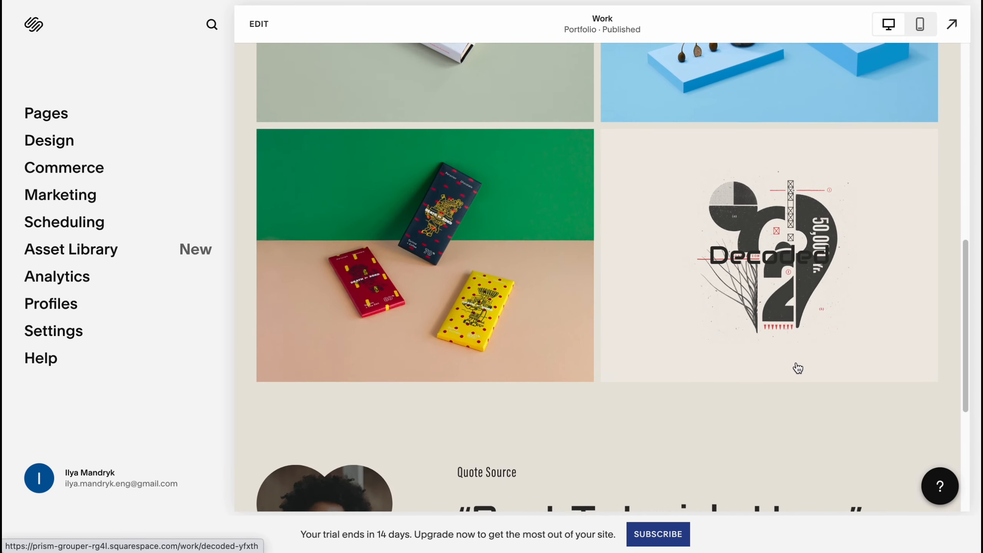
{"action": "scroll", "coordinate": [785, 360], "scroll_direction": "down", "scroll_amount": 5}
{"action": "scroll", "coordinate": [785, 362], "scroll_direction": "down", "scroll_amount": 1}
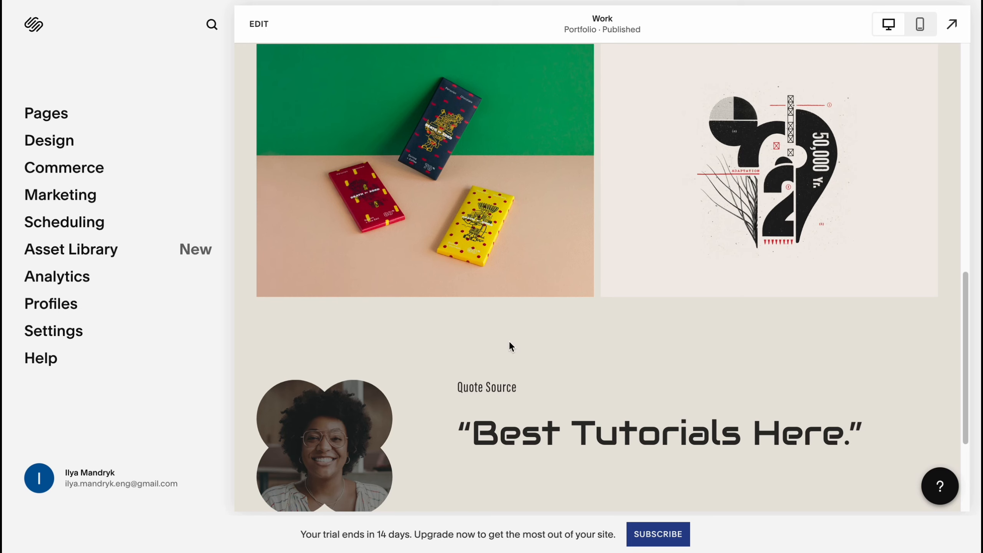
Open the subscription plans and compare the prices, core features and commerce features of the Personal, Business, Basic and Advanced plans.
{"action": "left_click", "coordinate": [660, 536]}
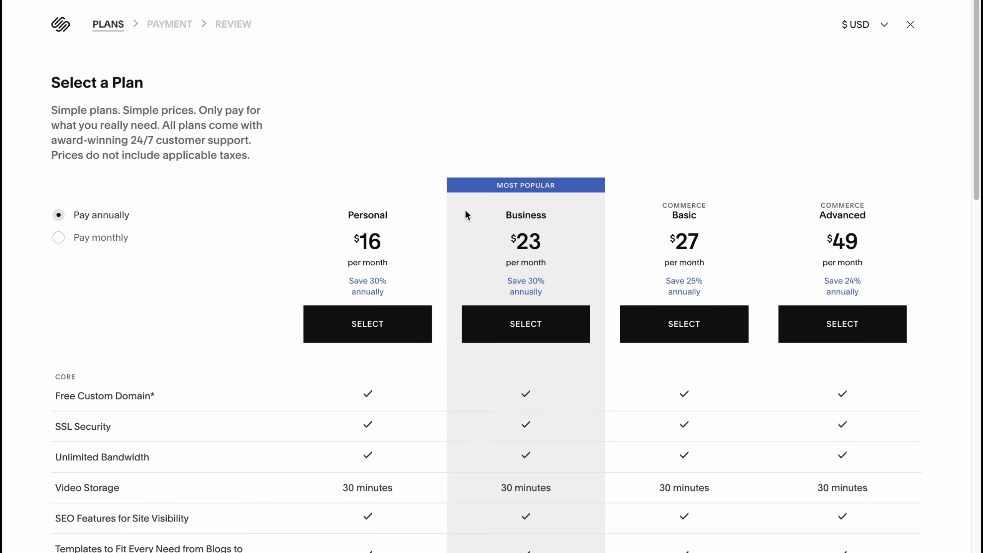
{"action": "scroll", "coordinate": [536, 226], "scroll_direction": "down", "scroll_amount": 1}
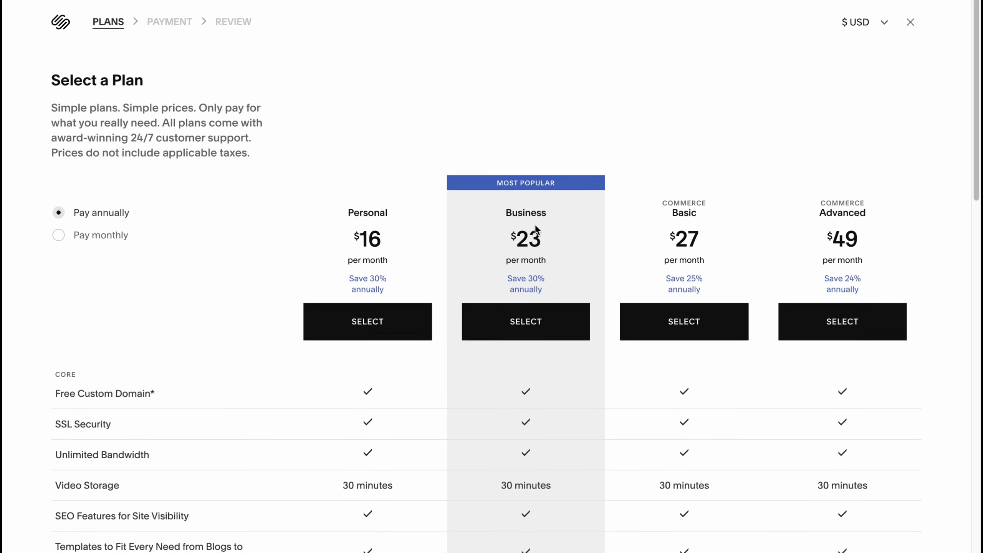
{"action": "scroll", "coordinate": [535, 228], "scroll_direction": "down", "scroll_amount": 3}
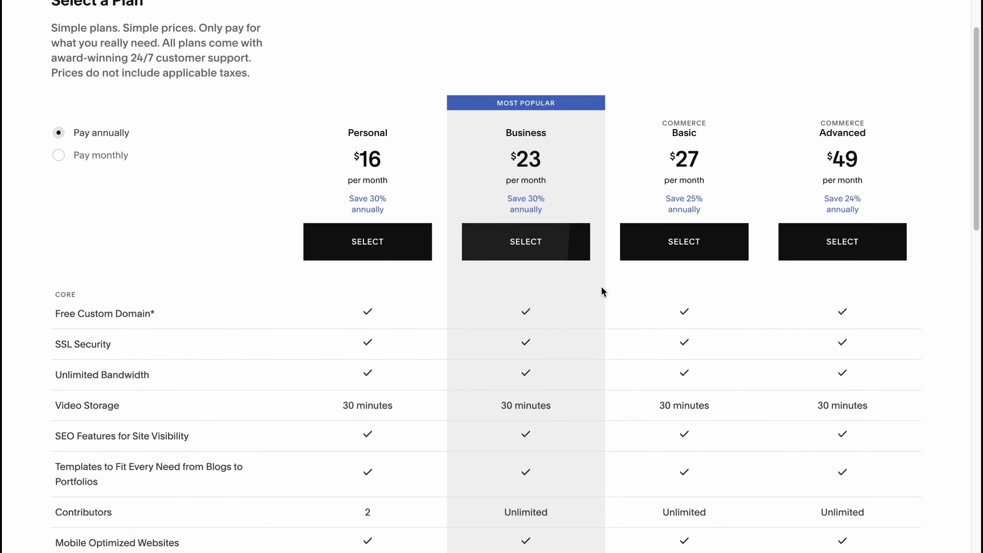
{"action": "scroll", "coordinate": [534, 310], "scroll_direction": "down", "scroll_amount": 3}
{"action": "scroll", "coordinate": [530, 311], "scroll_direction": "down", "scroll_amount": 4}
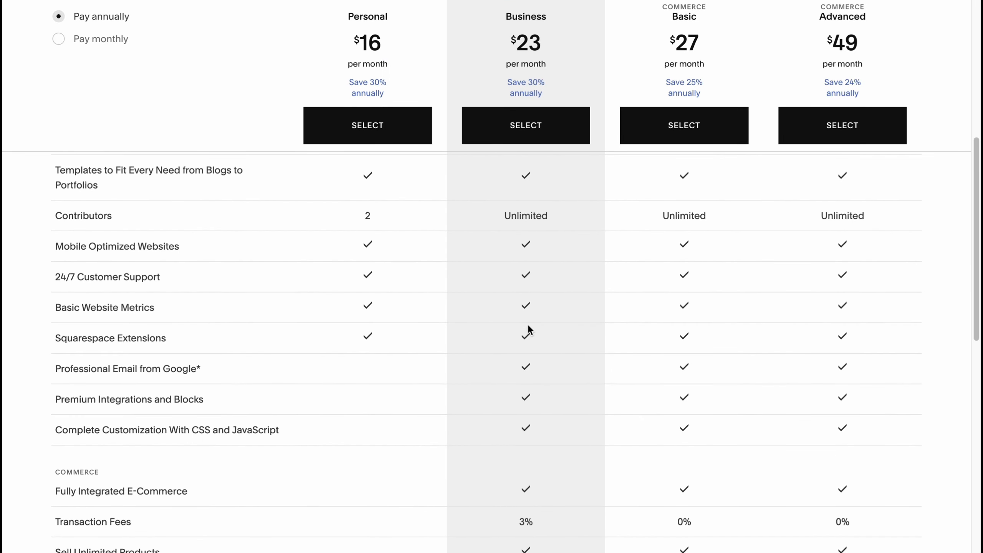
{"action": "scroll", "coordinate": [528, 336], "scroll_direction": "down", "scroll_amount": 2}
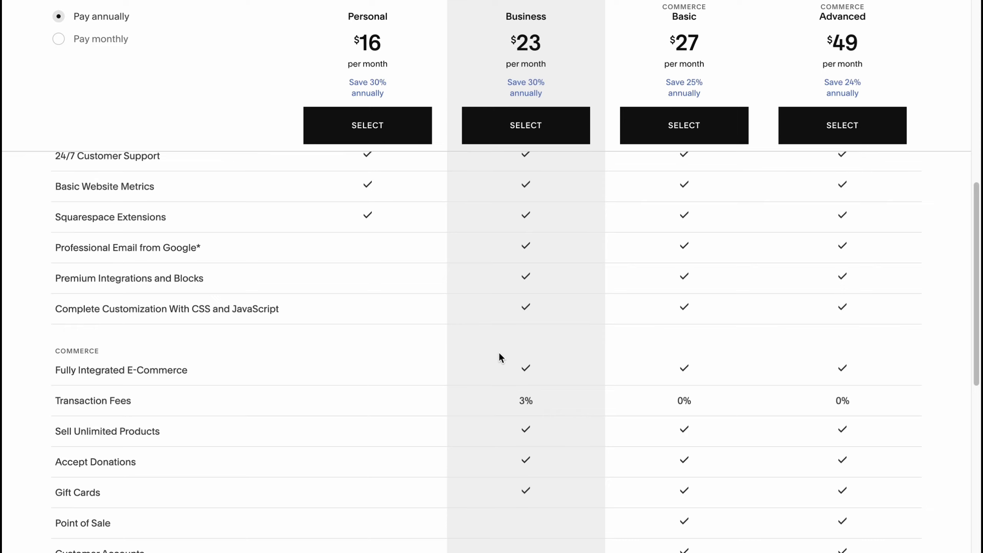
{"action": "scroll", "coordinate": [499, 354], "scroll_direction": "down", "scroll_amount": 4}
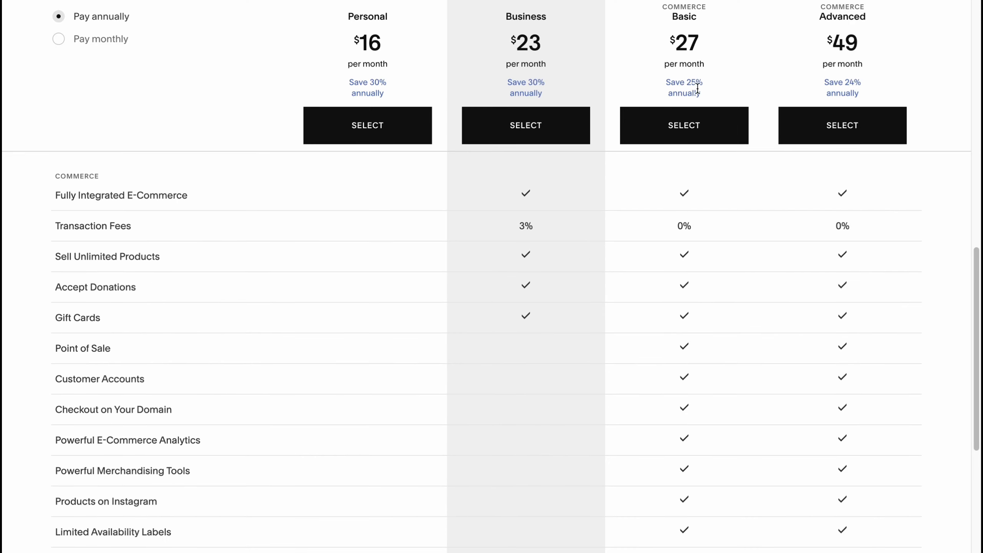
{"action": "scroll", "coordinate": [805, 117], "scroll_direction": "down", "scroll_amount": 5}
{"action": "scroll", "coordinate": [807, 120], "scroll_direction": "up", "scroll_amount": 15}
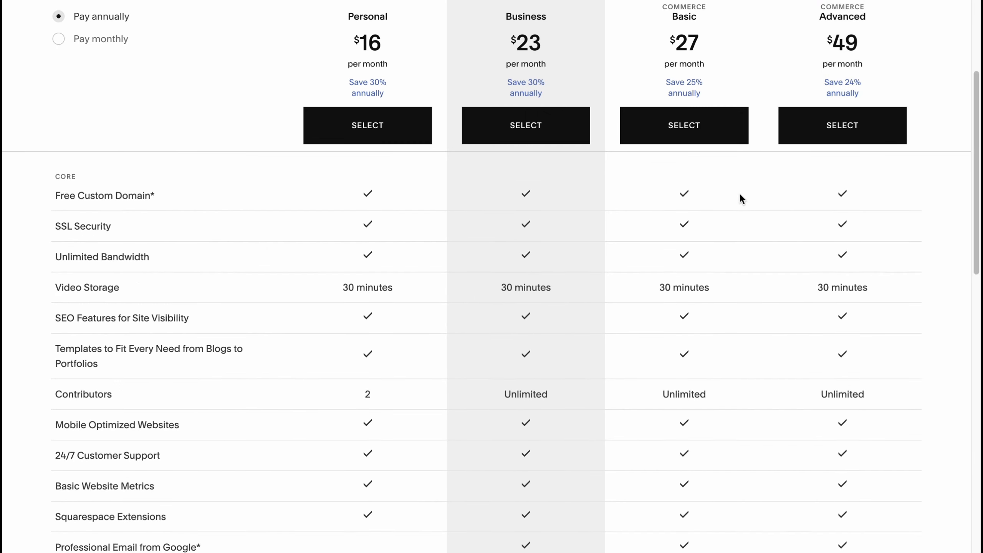
{"action": "scroll", "coordinate": [751, 202], "scroll_direction": "up", "scroll_amount": 5}
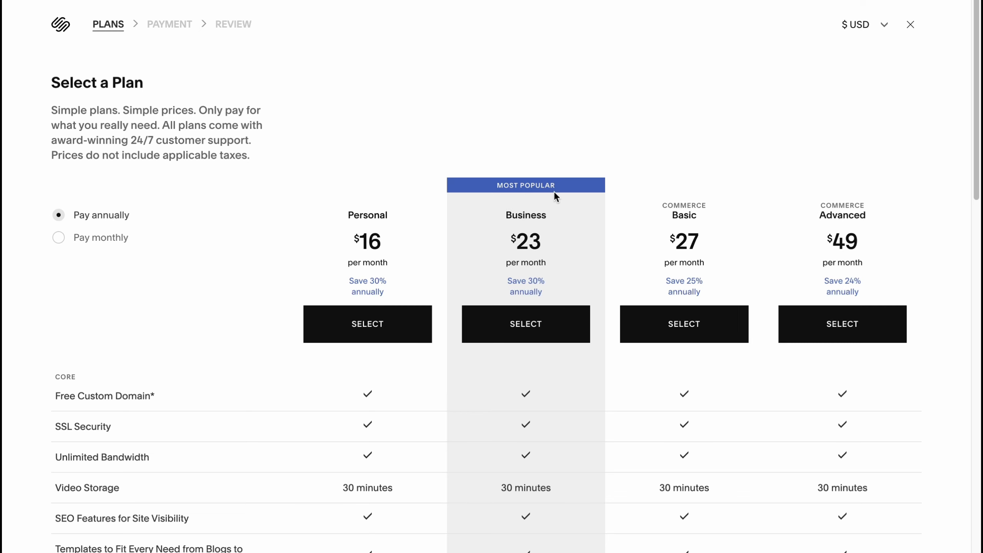
Review the commerce features in the plan comparison down to Commerce APIs and return to the plan prices.
{"action": "scroll", "coordinate": [553, 190], "scroll_direction": "down", "scroll_amount": 13}
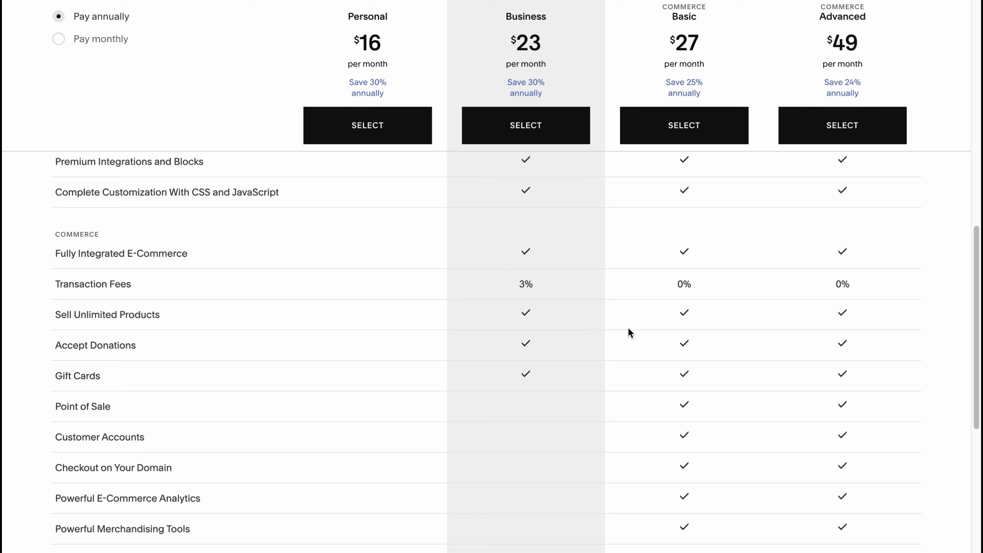
{"action": "scroll", "coordinate": [629, 328], "scroll_direction": "down", "scroll_amount": 3}
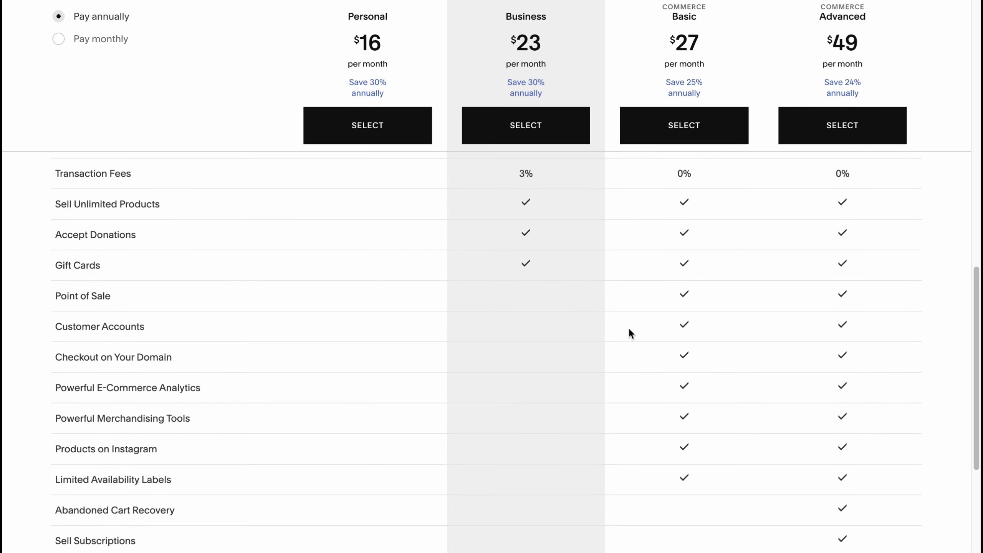
{"action": "scroll", "coordinate": [628, 327], "scroll_direction": "down", "scroll_amount": 1}
{"action": "scroll", "coordinate": [629, 331], "scroll_direction": "down", "scroll_amount": 3}
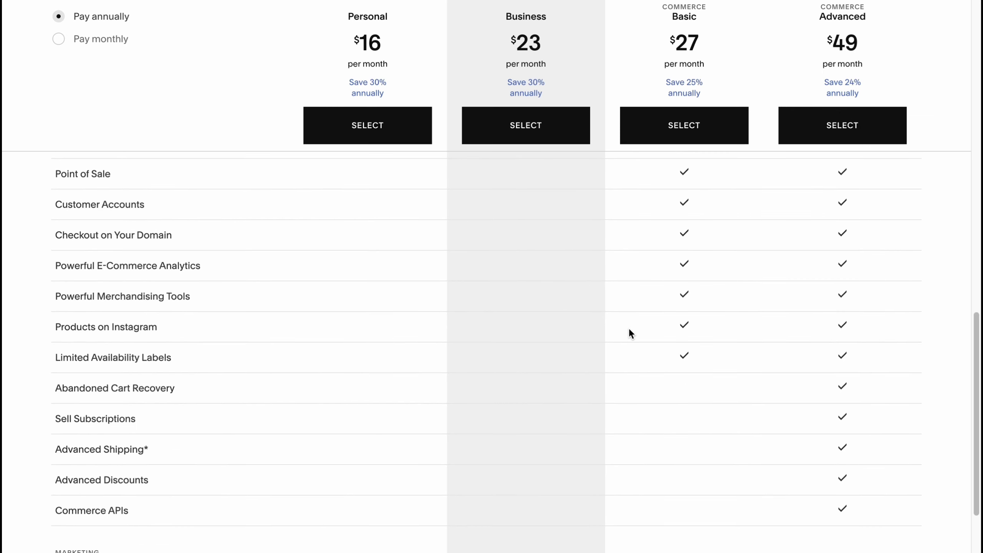
{"action": "scroll", "coordinate": [628, 327], "scroll_direction": "up", "scroll_amount": 20}
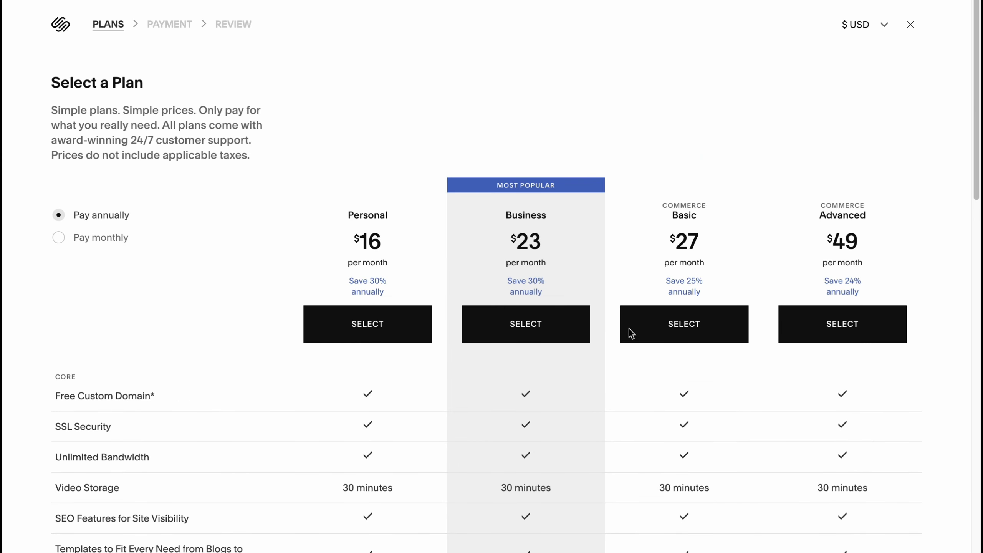